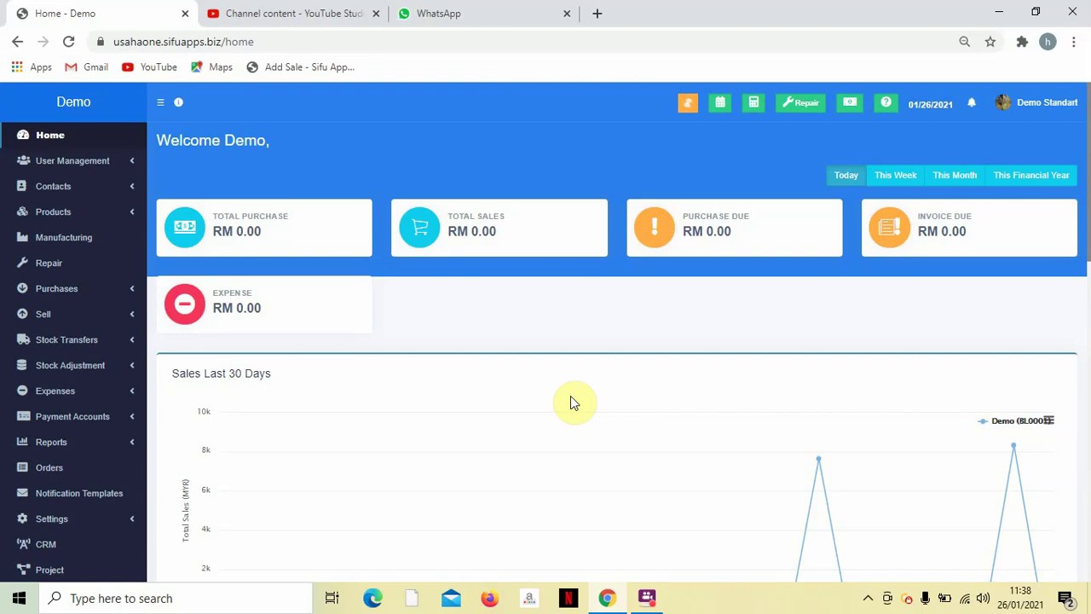
Step: Open the form for adding a new sale
left_click(109, 312)
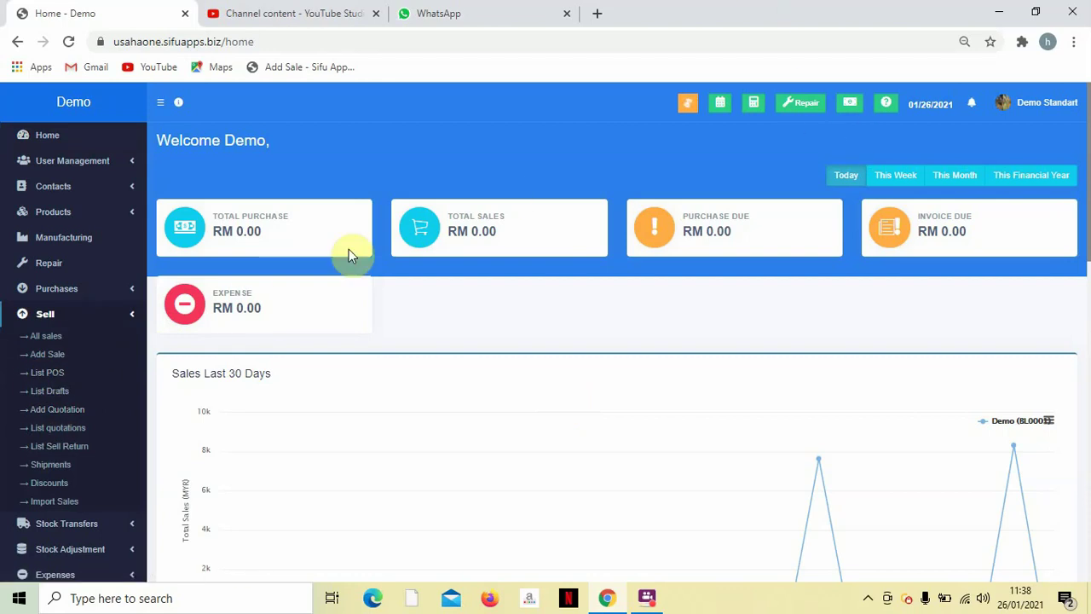
left_click(35, 356)
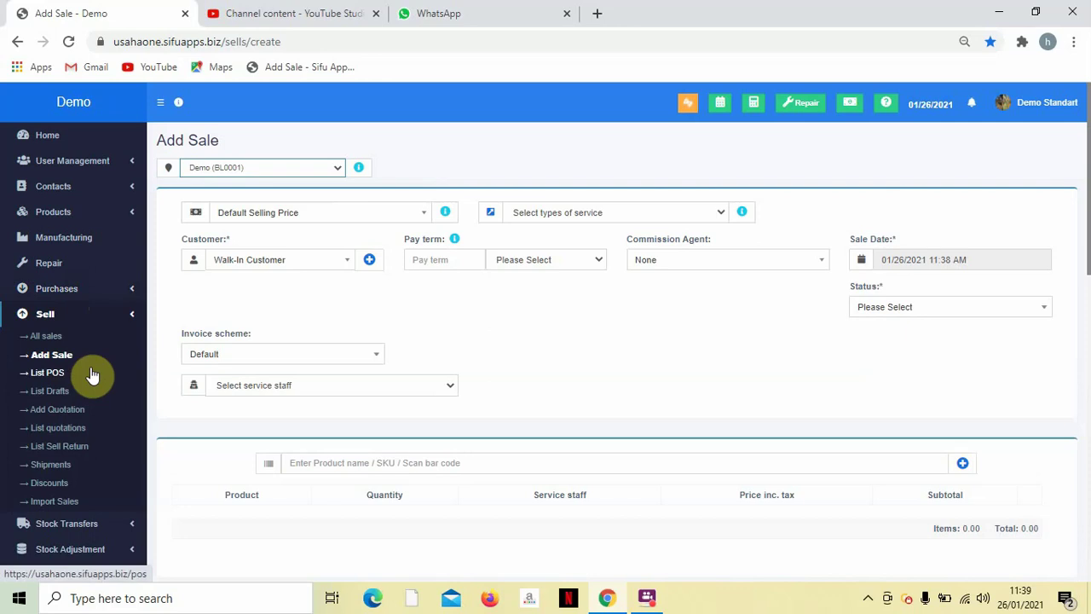
Step: Open the business settings and examine the Transaction Edit Days setting
scroll(100, 345, "down", 5)
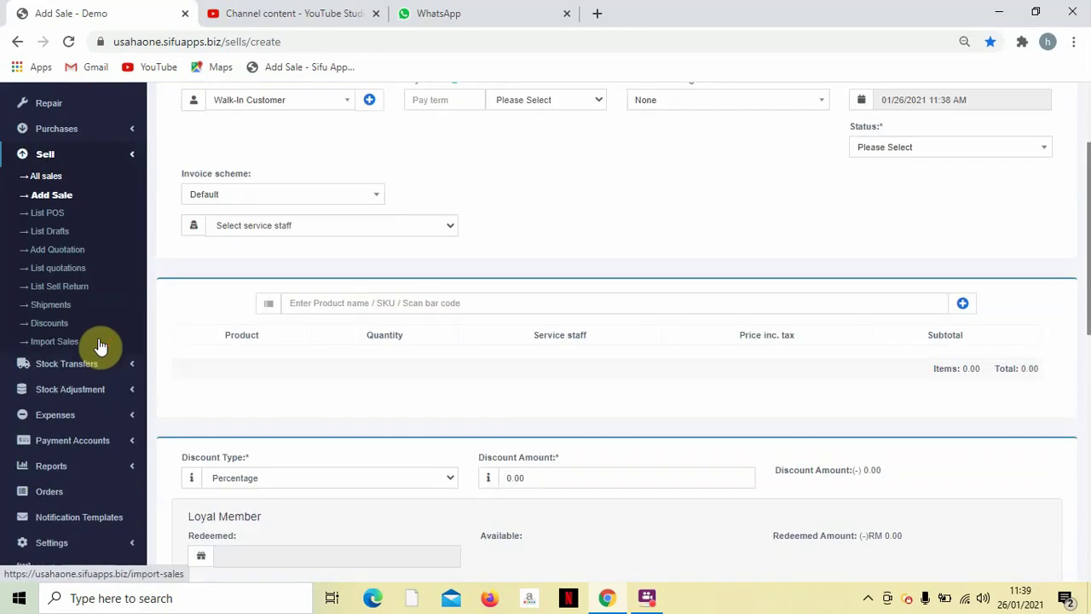
left_click(83, 309)
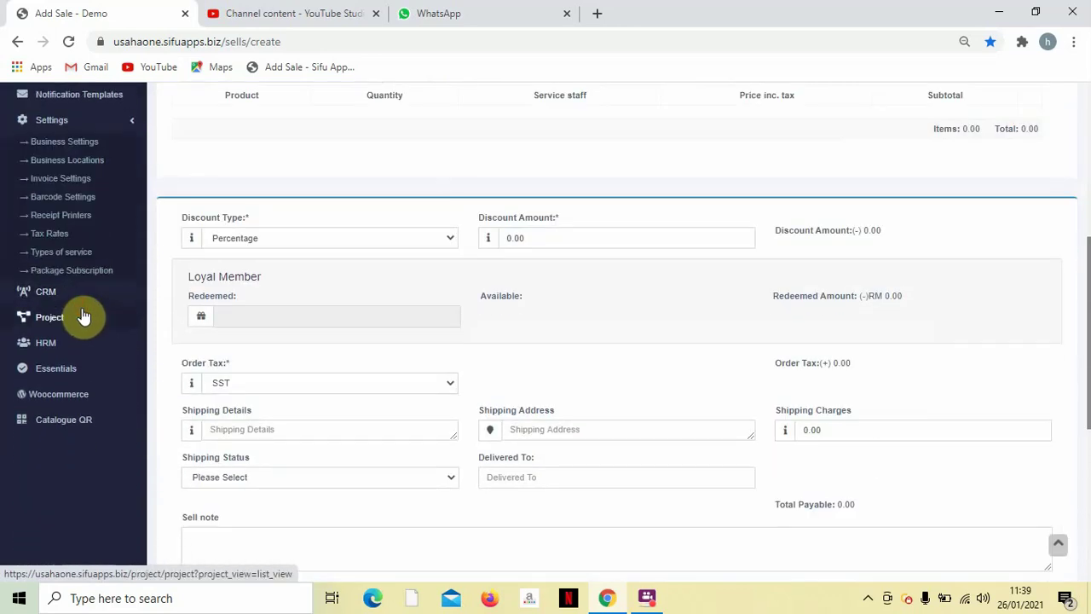
scroll(80, 214, "up", 1)
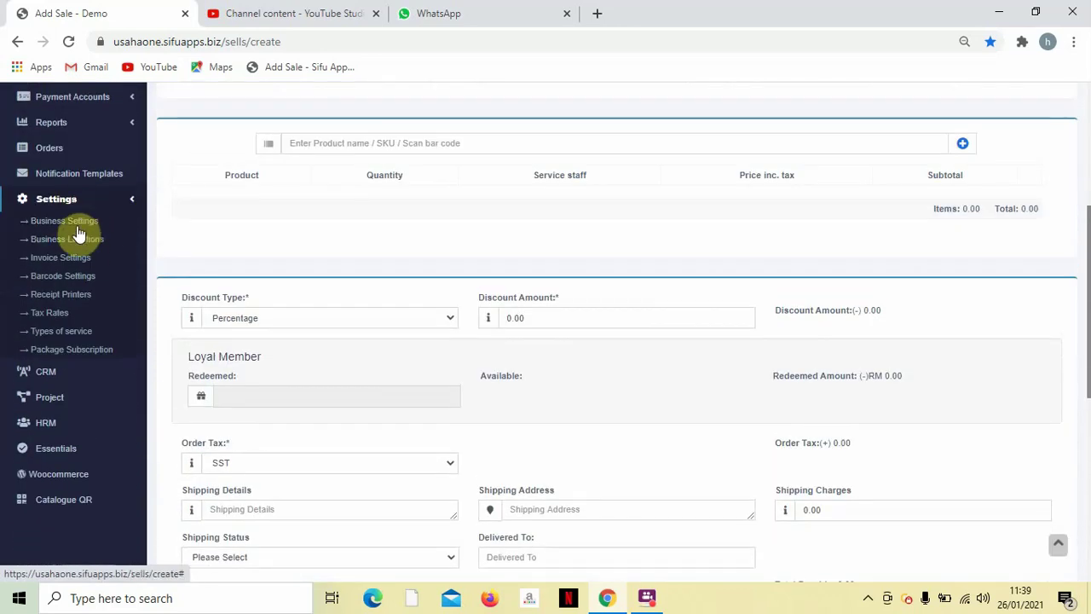
left_click(75, 224)
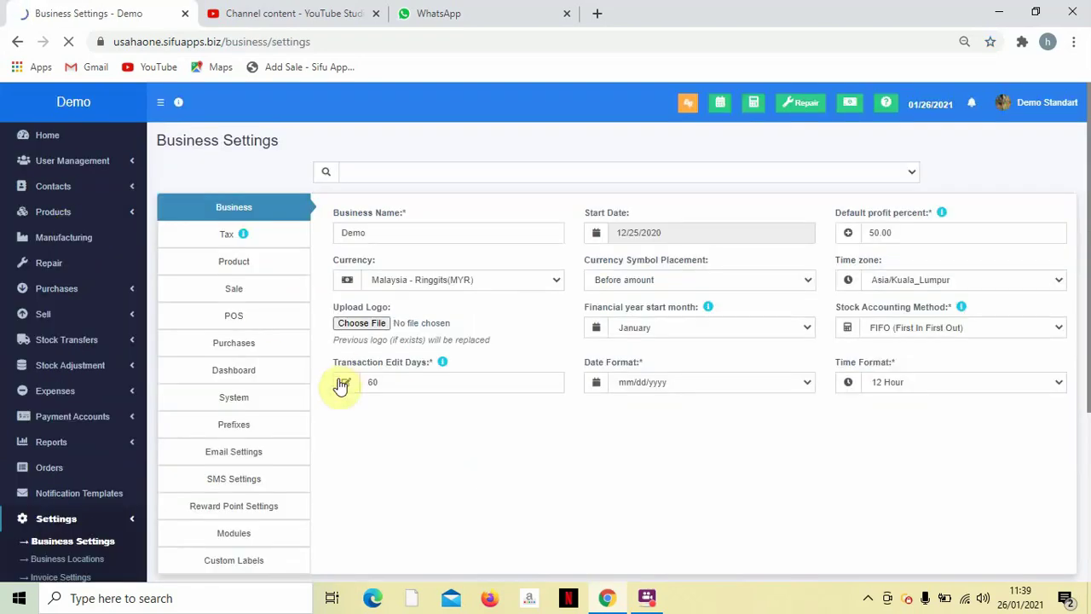
scroll(341, 386, "down", 2)
scroll(341, 386, "up", 1)
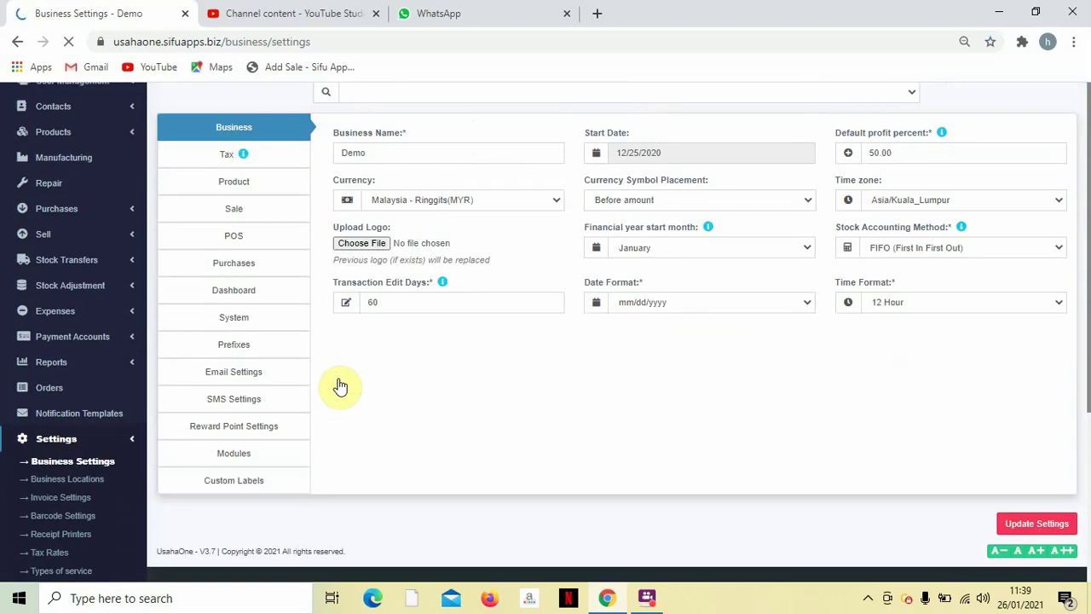
scroll(302, 250, "up", 1)
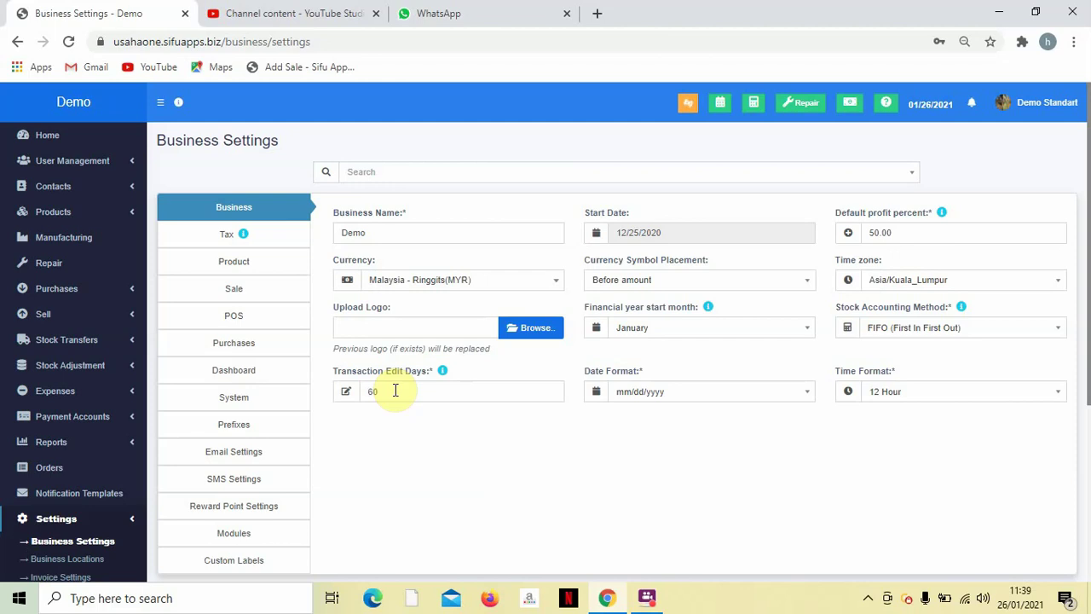
double_click(402, 392)
left_click(383, 435)
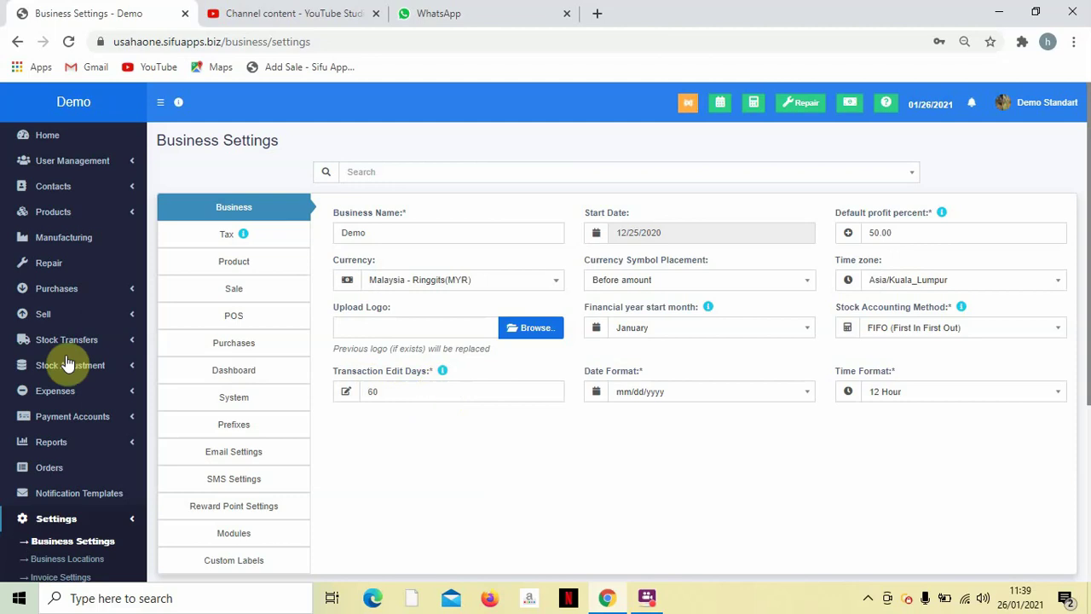
Step: Start a new sale and add the product Roti Canai Kosong to it
scroll(106, 445, "down", 2)
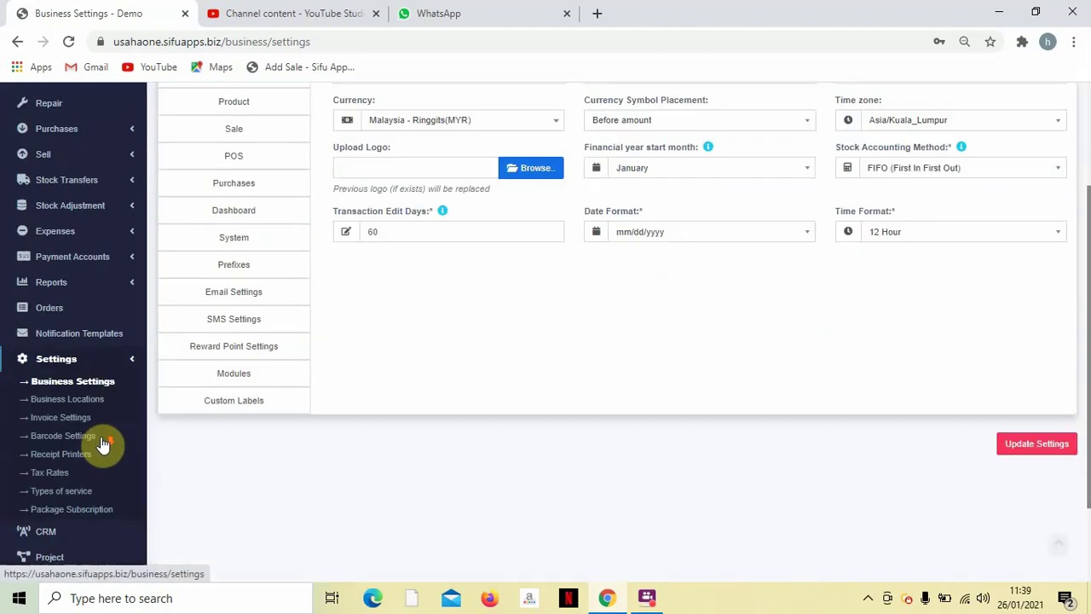
scroll(102, 443, "up", 2)
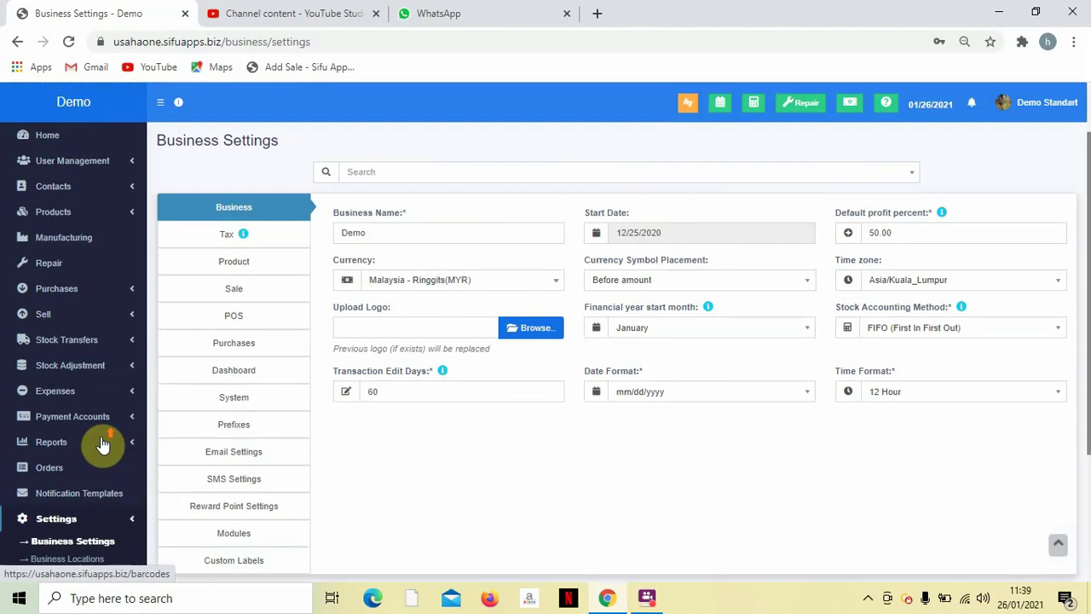
left_click(61, 315)
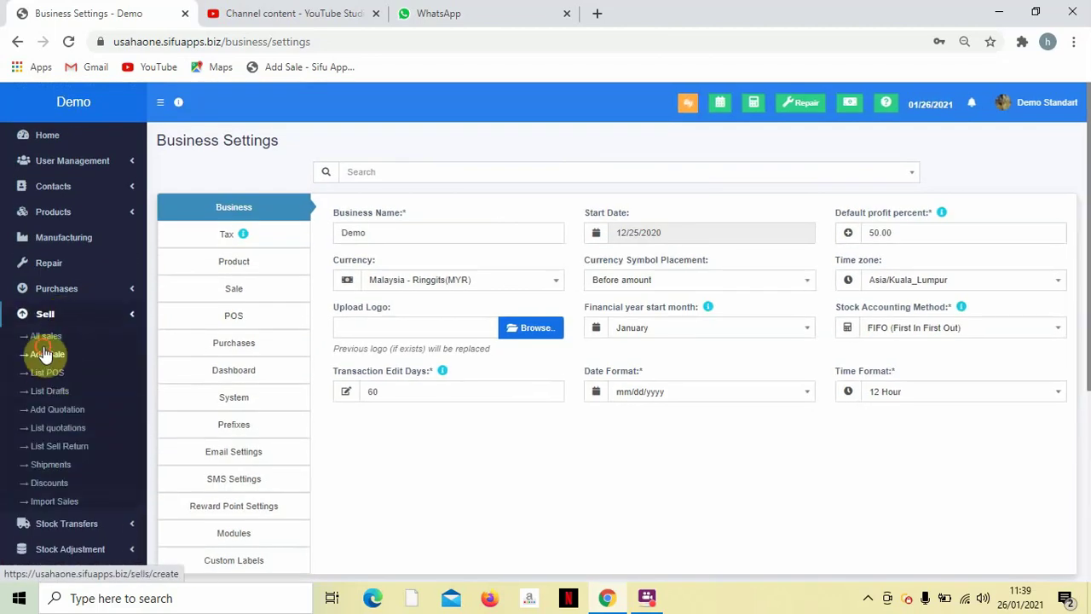
left_click(45, 352)
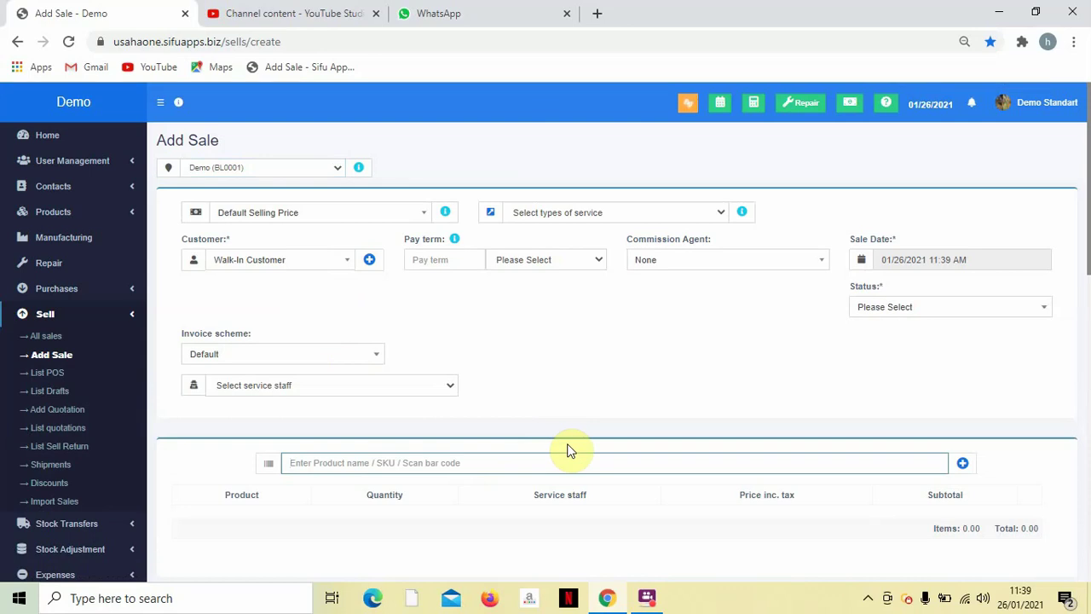
type("Kol")
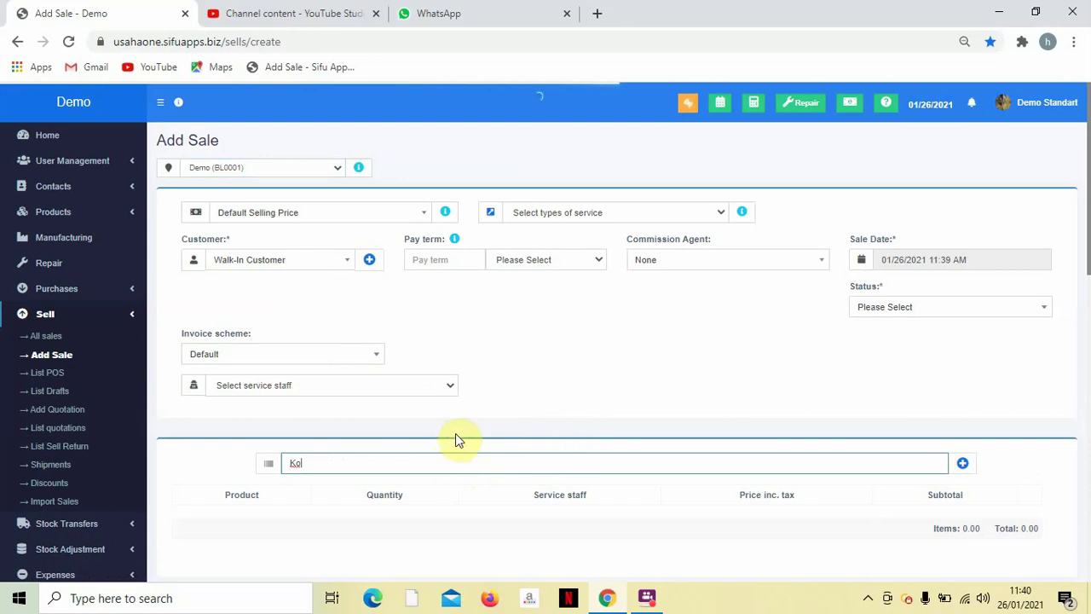
Step: Review the sale form's product line, discount, order tax, shipping and payment sections
scroll(456, 438, "down", 2)
scroll(457, 438, "down", 1)
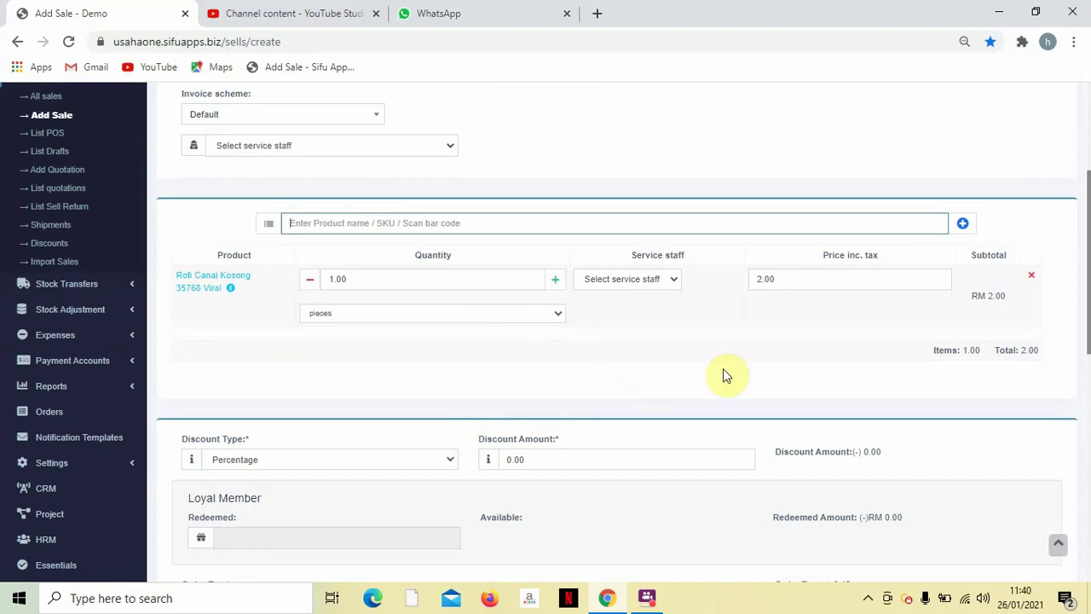
scroll(578, 349, "down", 1)
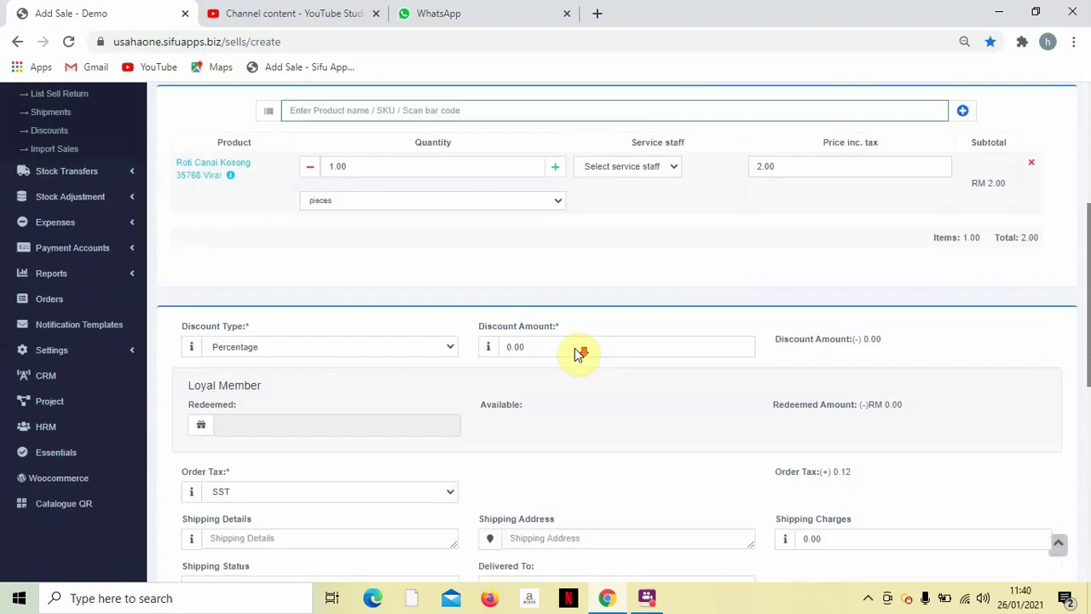
scroll(579, 353, "up", 1)
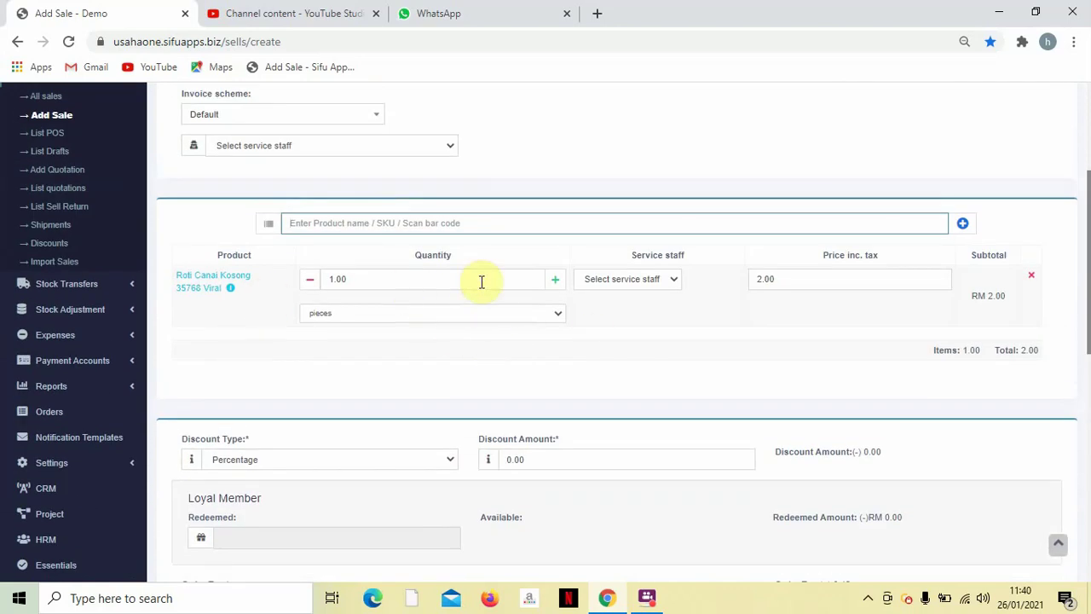
scroll(786, 365, "down", 2)
scroll(789, 366, "up", 2)
scroll(721, 365, "up", 2)
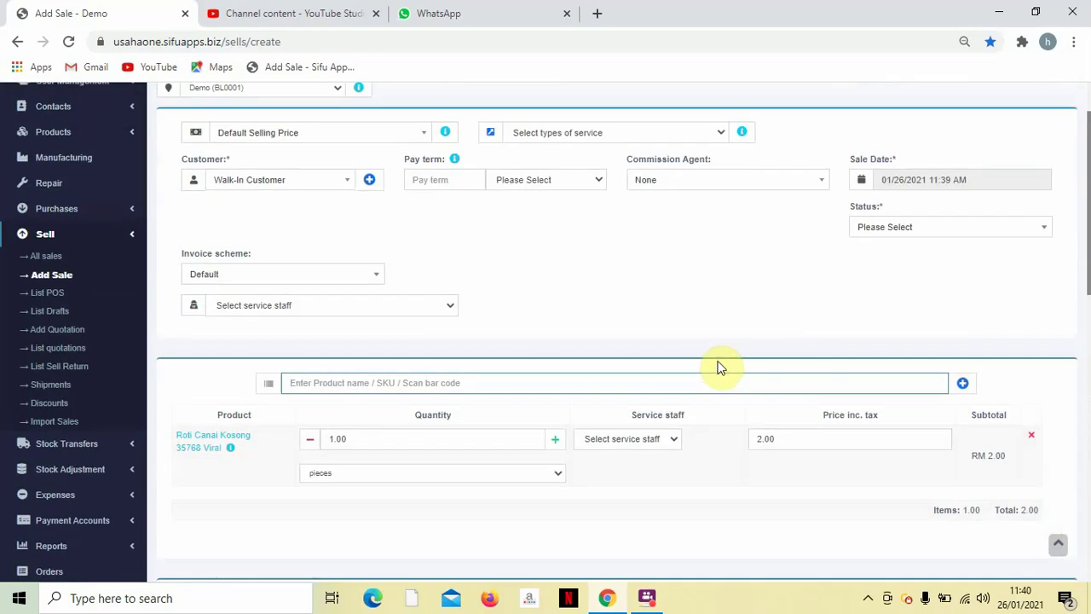
scroll(721, 365, "down", 4)
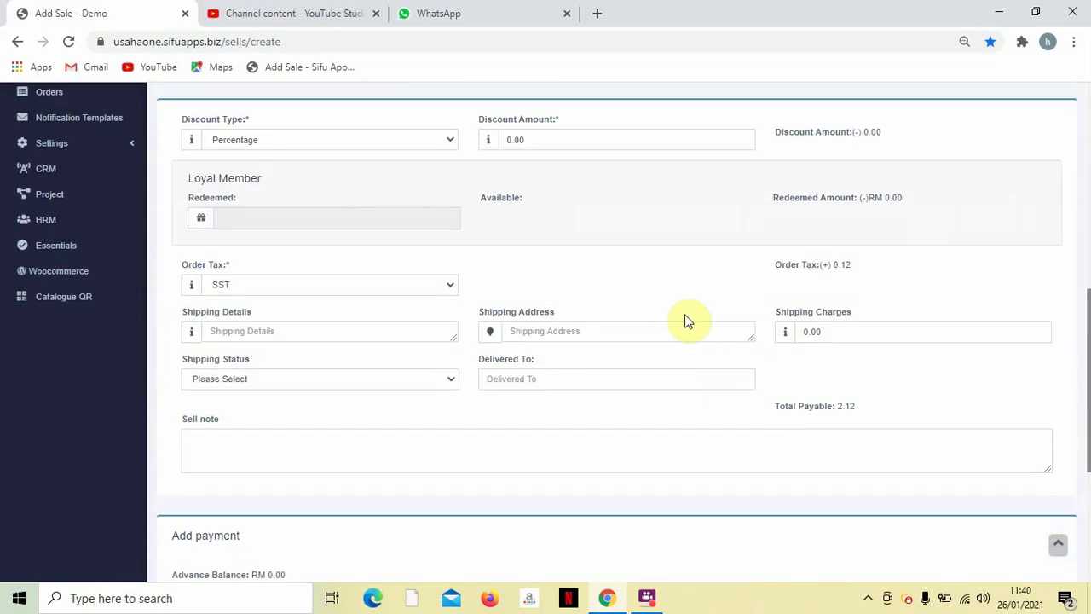
scroll(686, 324, "down", 3)
scroll(682, 329, "up", 8)
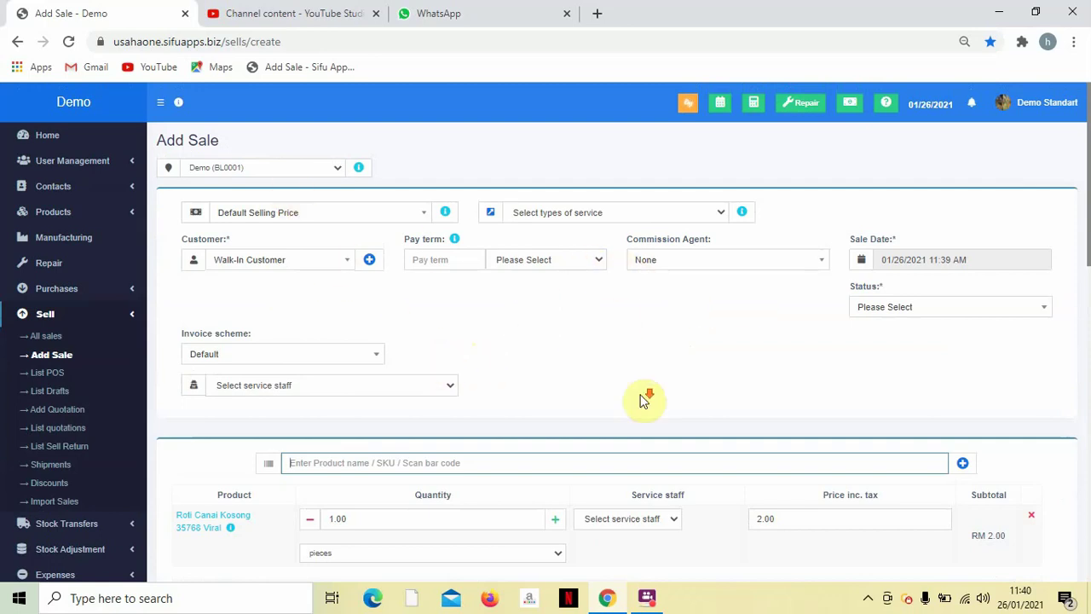
Step: Set the status of the sale to Final
scroll(645, 397, "down", 2)
left_click(897, 149)
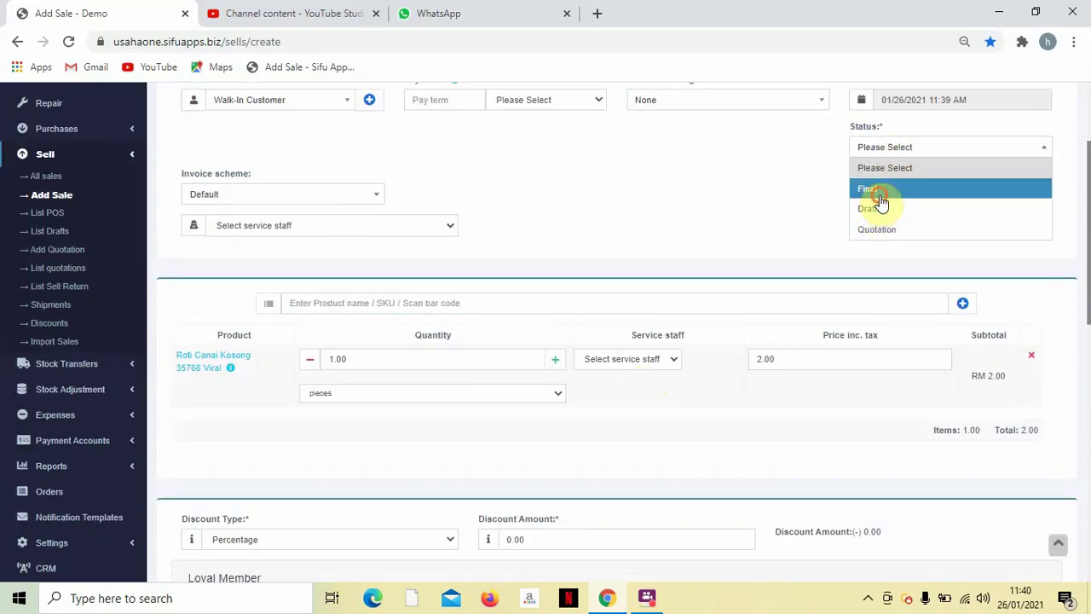
left_click(879, 189)
Step: Set the payment account of the sale to Cash and try to save the sale
scroll(554, 332, "down", 3)
scroll(554, 339, "down", 3)
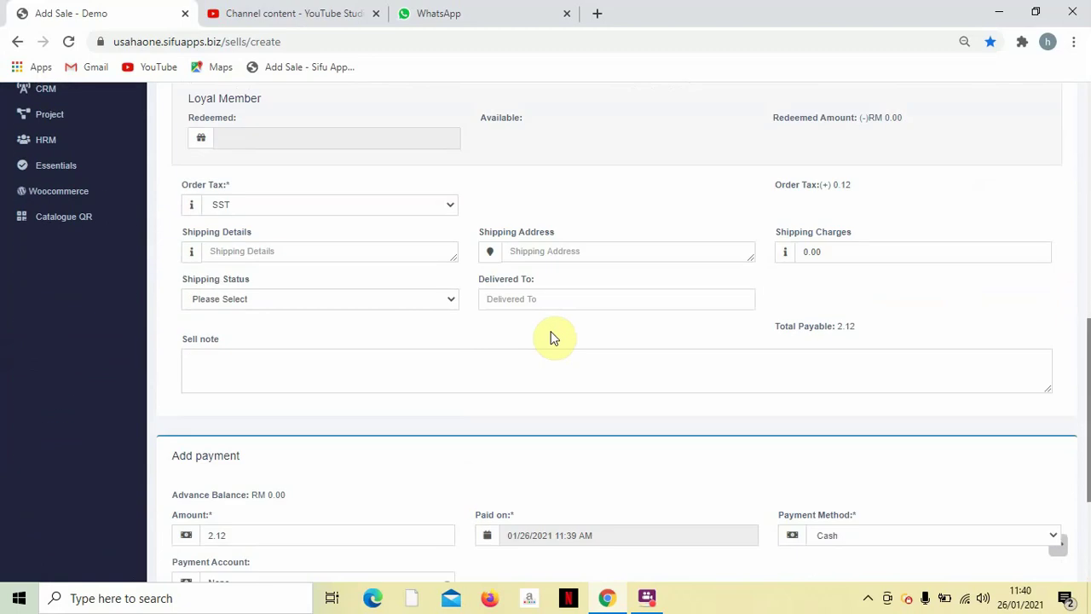
scroll(554, 339, "down", 3)
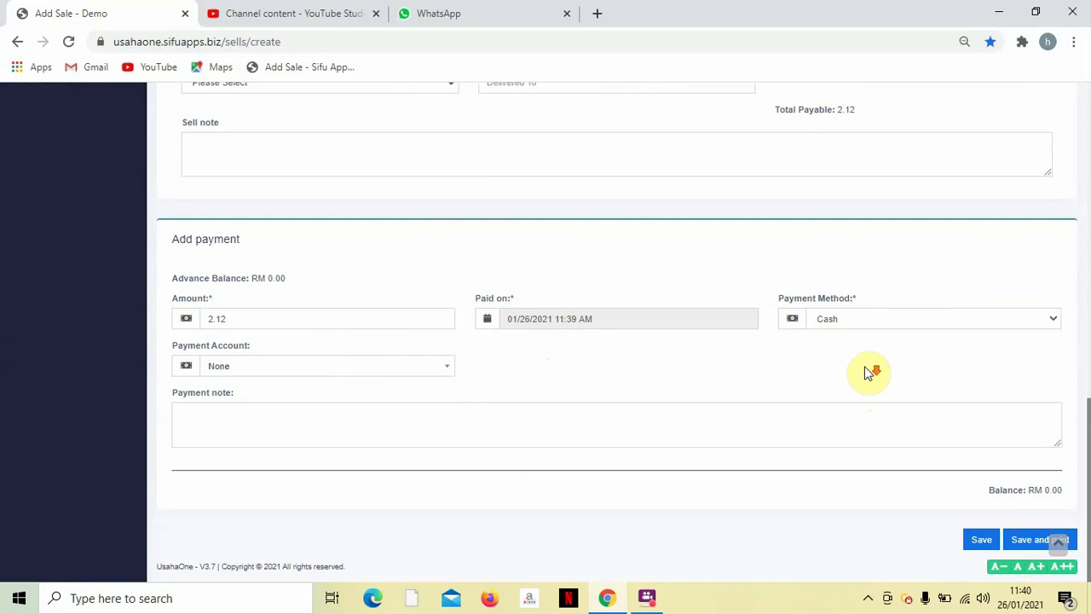
left_click(371, 365)
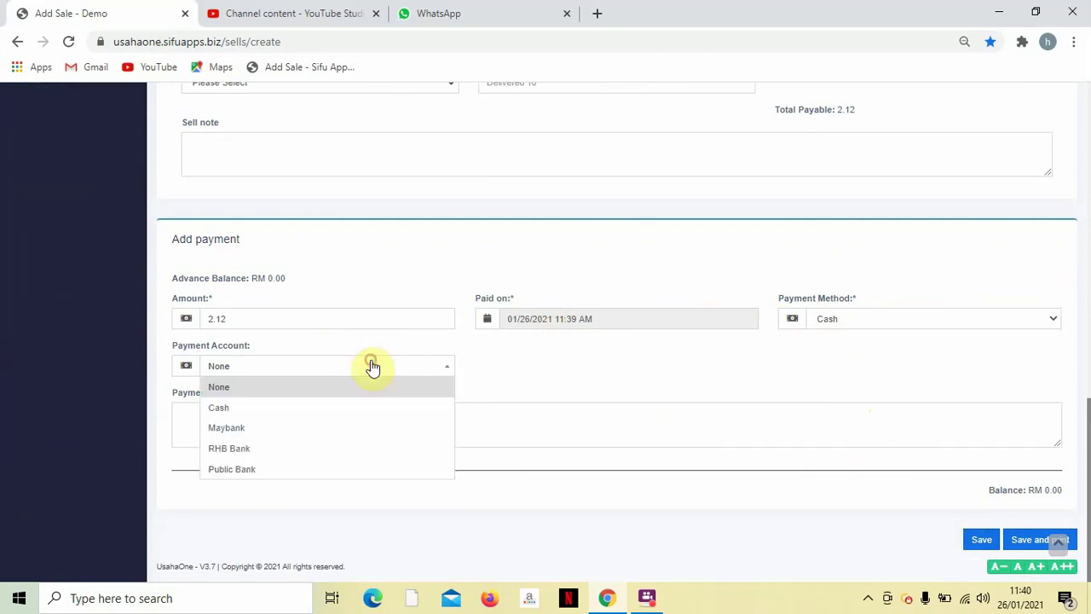
left_click(337, 409)
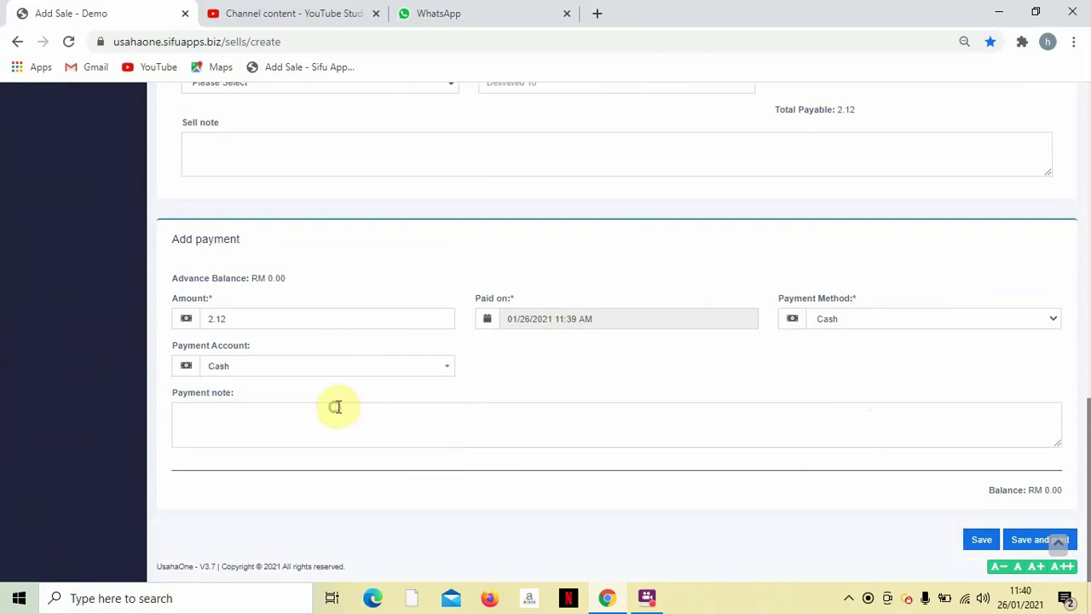
left_click(976, 542)
Step: Assign the available service staff member to the Roti Canai Kosong product line
scroll(584, 380, "up", 10)
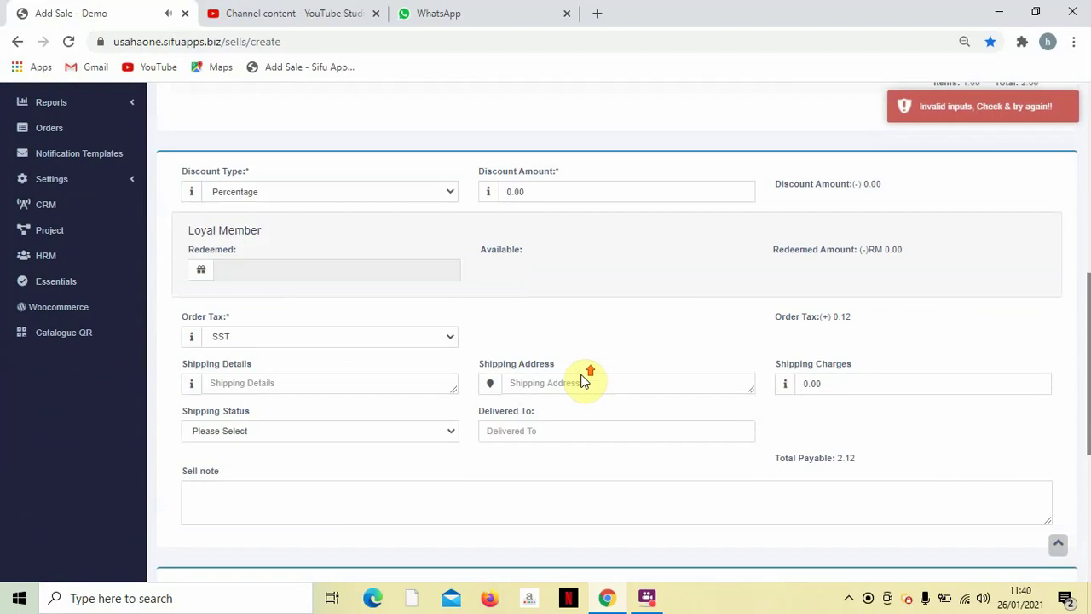
scroll(596, 390, "down", 1)
left_click(667, 396)
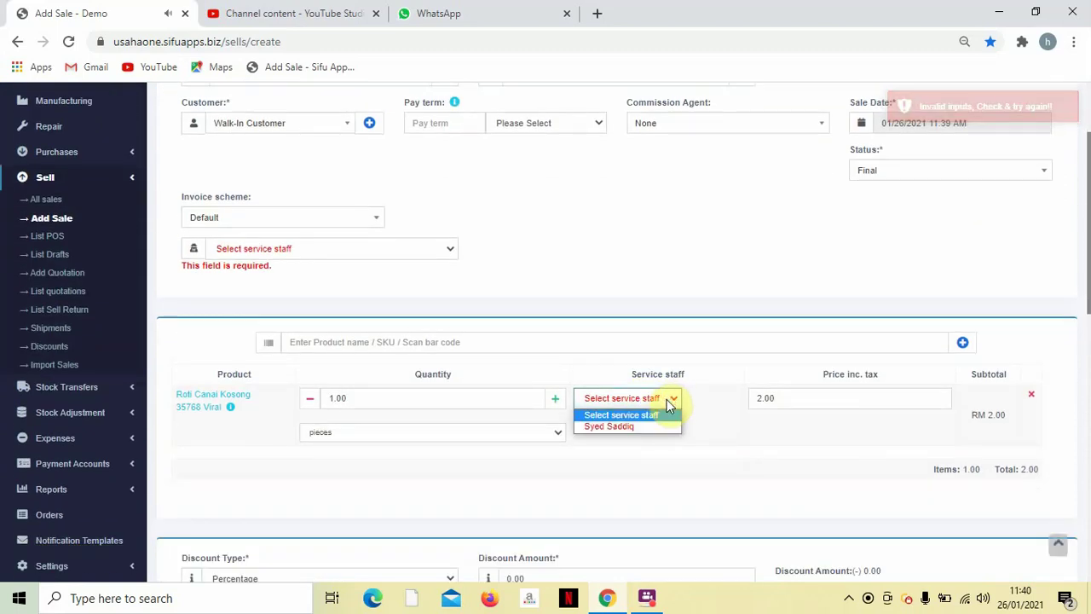
left_click(641, 426)
scroll(372, 210, "down", 1)
scroll(358, 239, "up", 1)
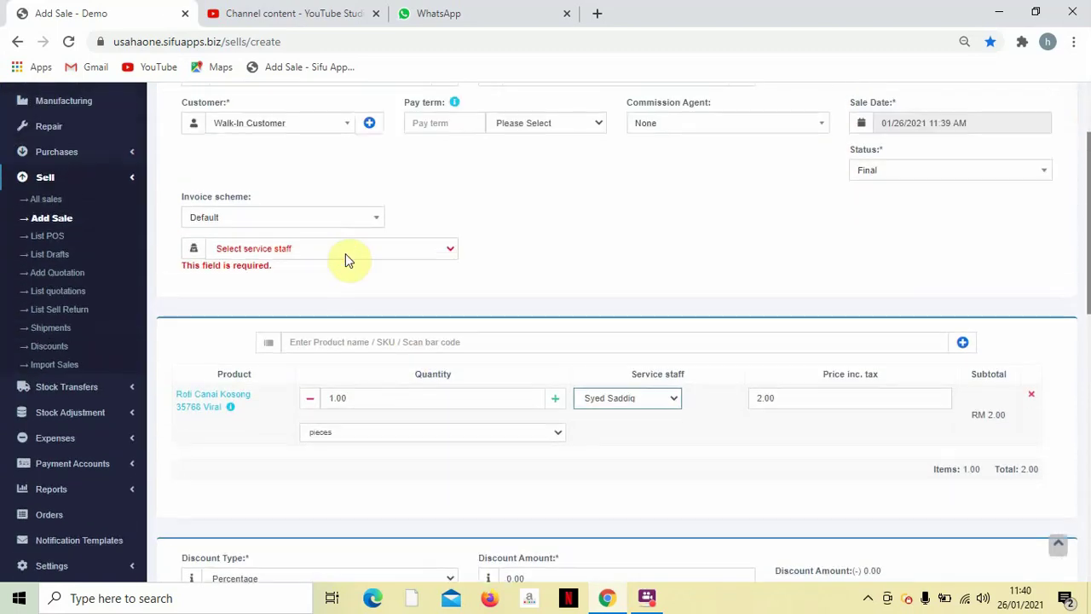
Step: Choose the required service staff member for the whole sale and save the sale
left_click(345, 253)
left_click(334, 278)
scroll(742, 401, "down", 9)
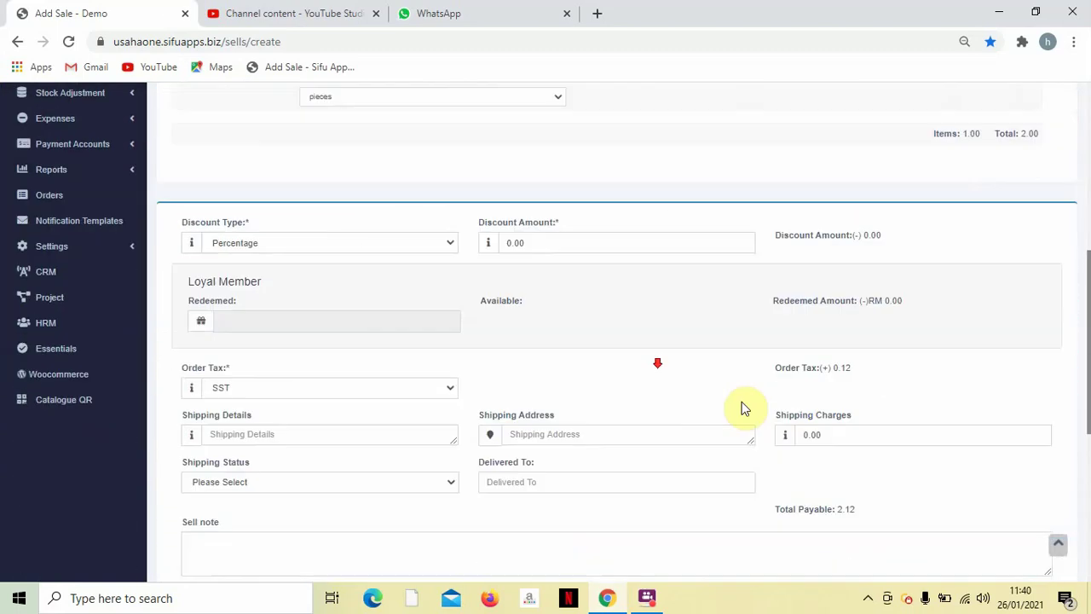
left_click(992, 544)
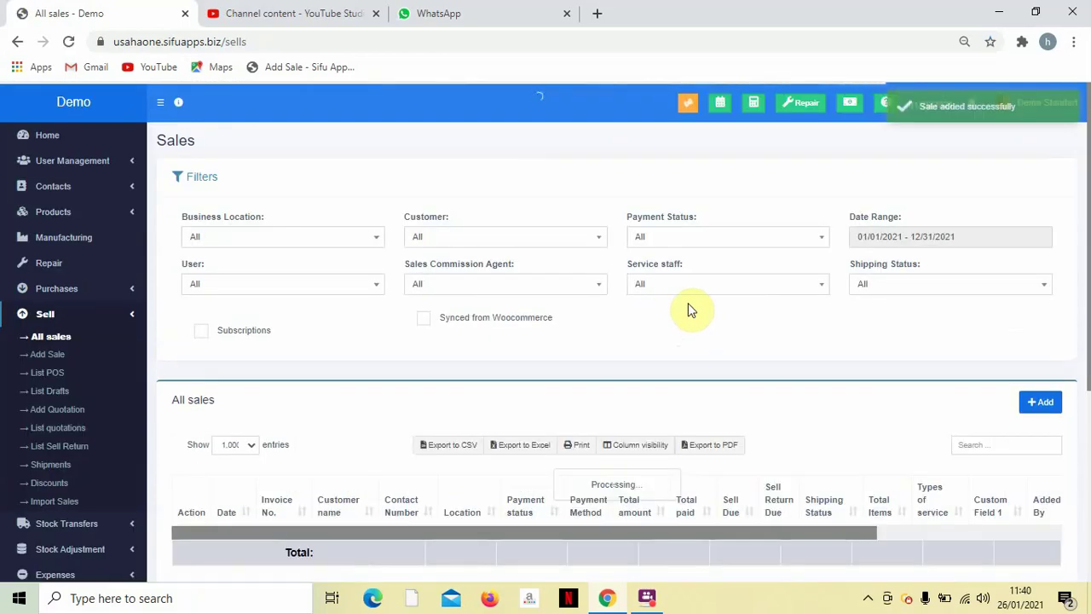
Step: Open a sell return for the newest Walk-In Customer sale in the list of all sales
scroll(687, 303, "down", 2)
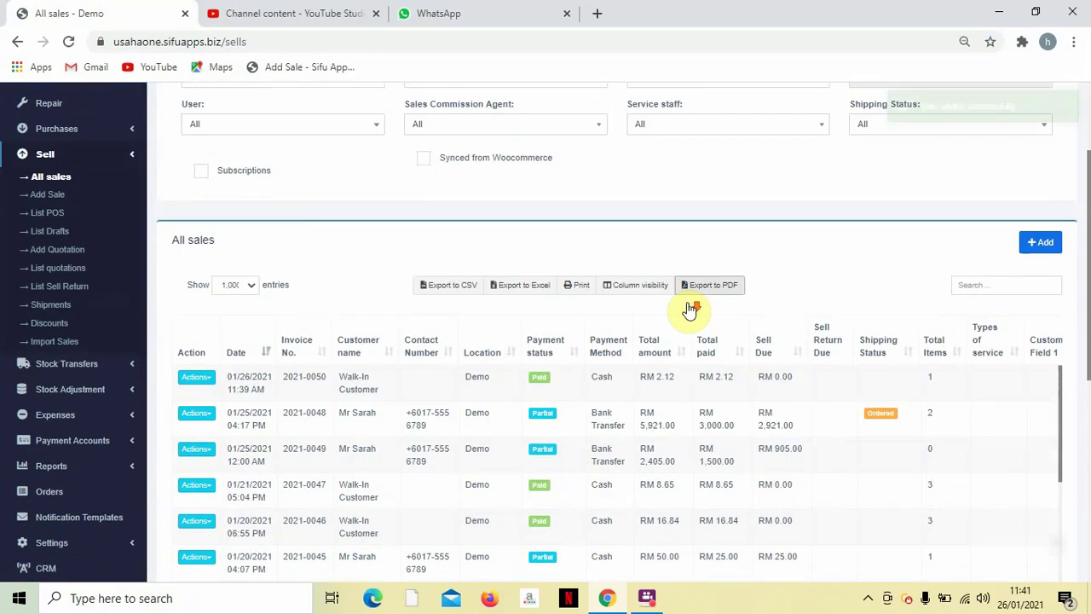
scroll(695, 306, "down", 1)
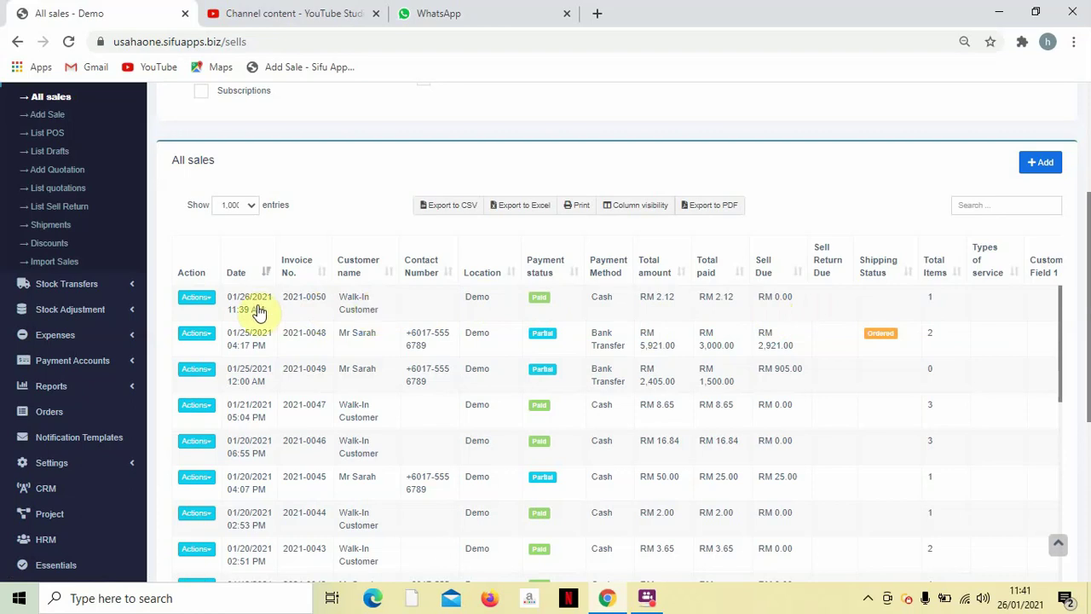
left_click(201, 307)
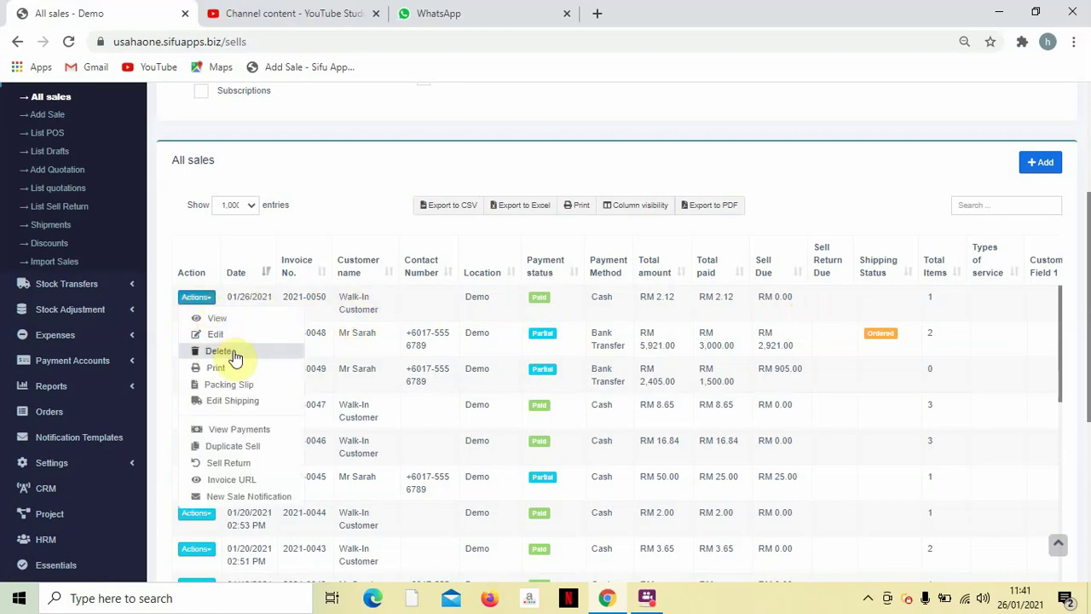
left_click(244, 464)
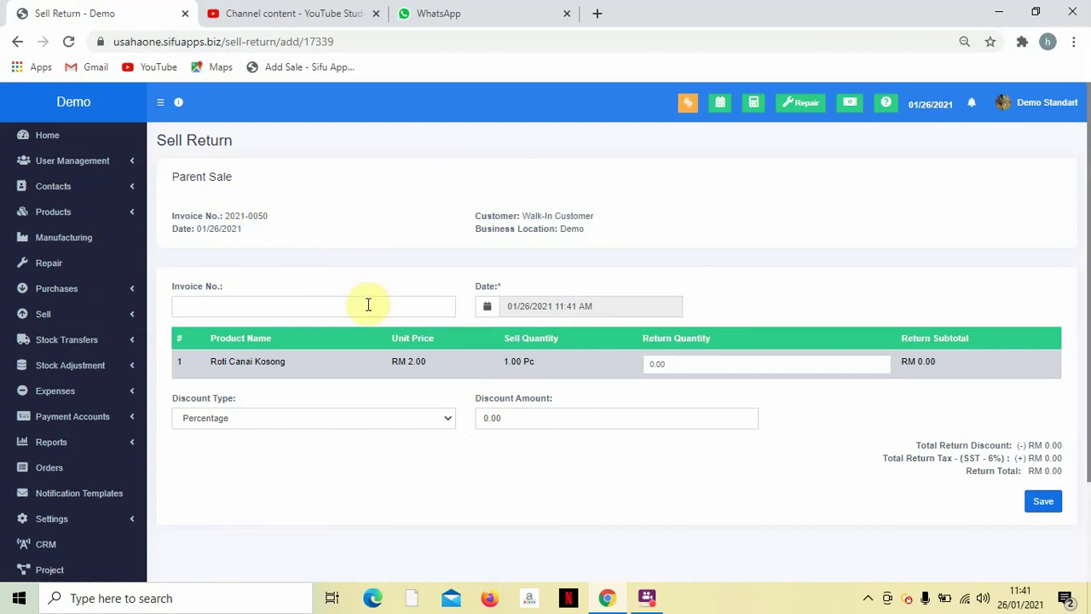
Step: Copy the parent sale's invoice number into the invoice number of the sell return
left_click(250, 304)
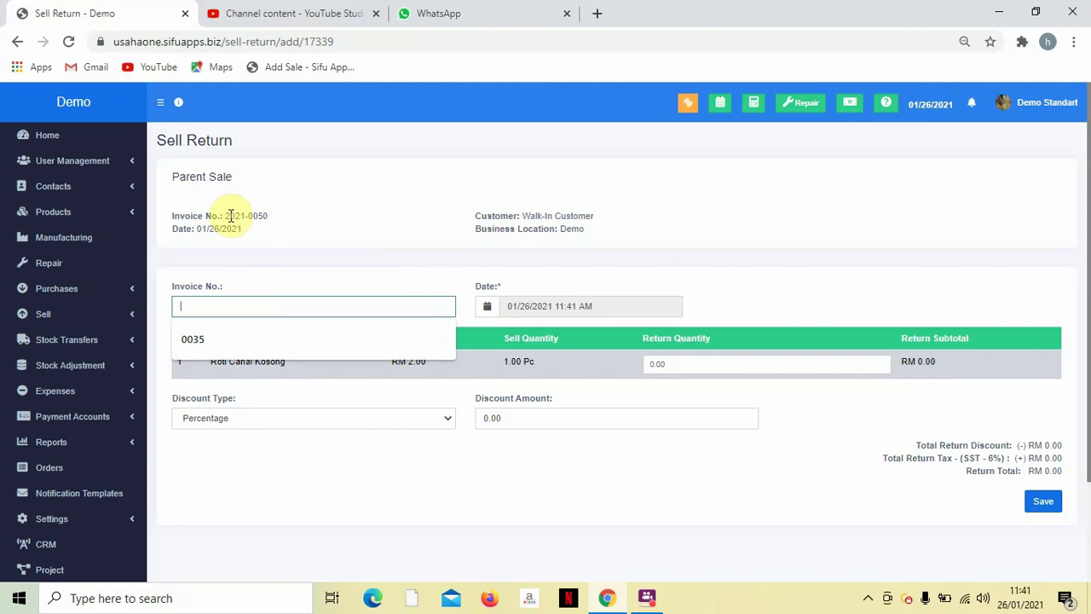
left_click_drag(225, 216, 266, 219)
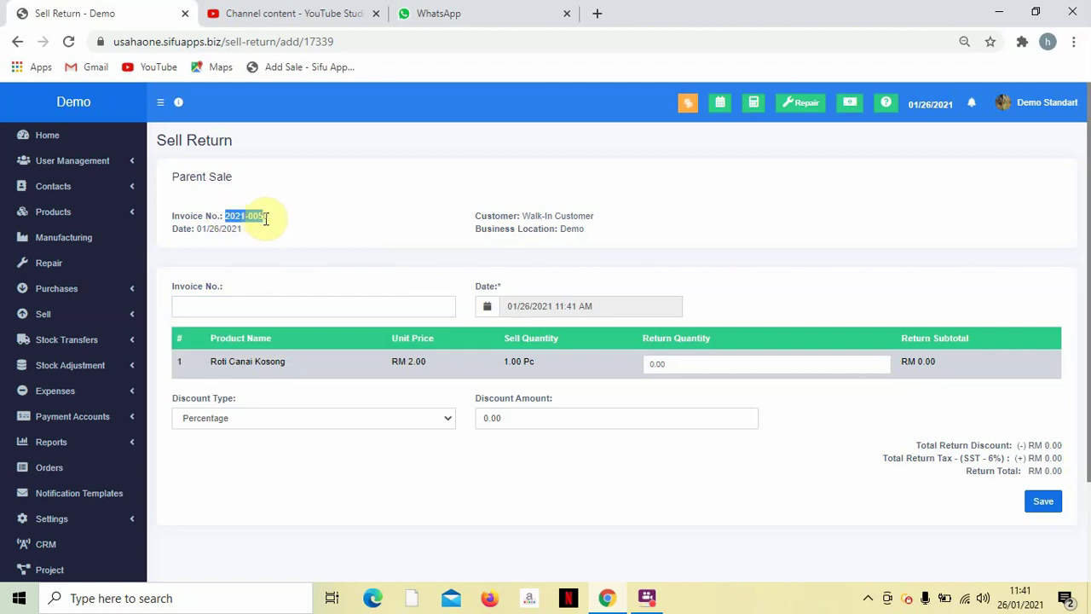
left_click(295, 311)
type("2021-0050")
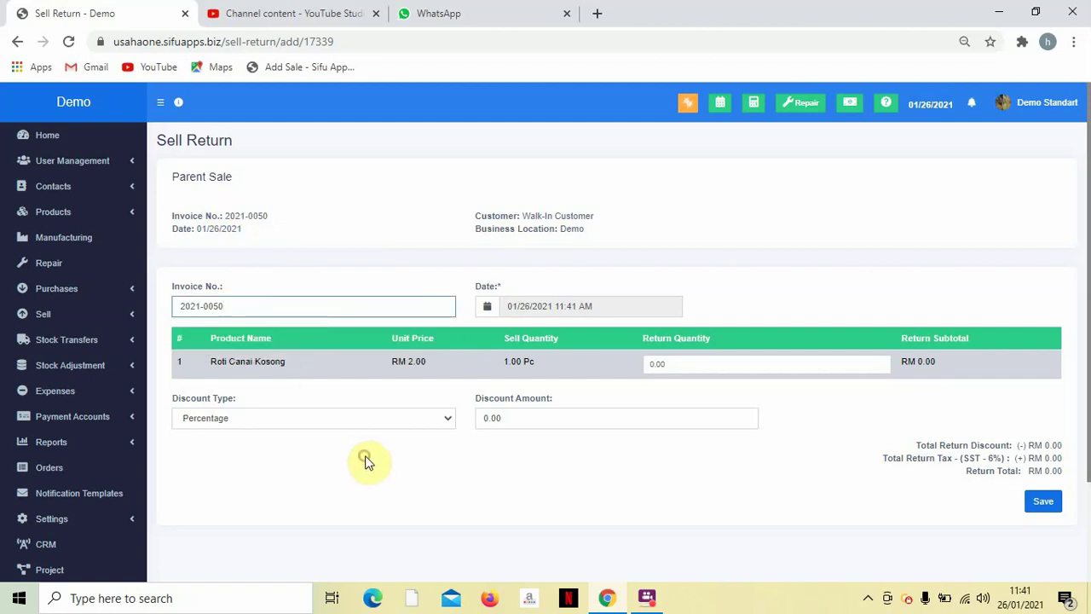
left_click(369, 461)
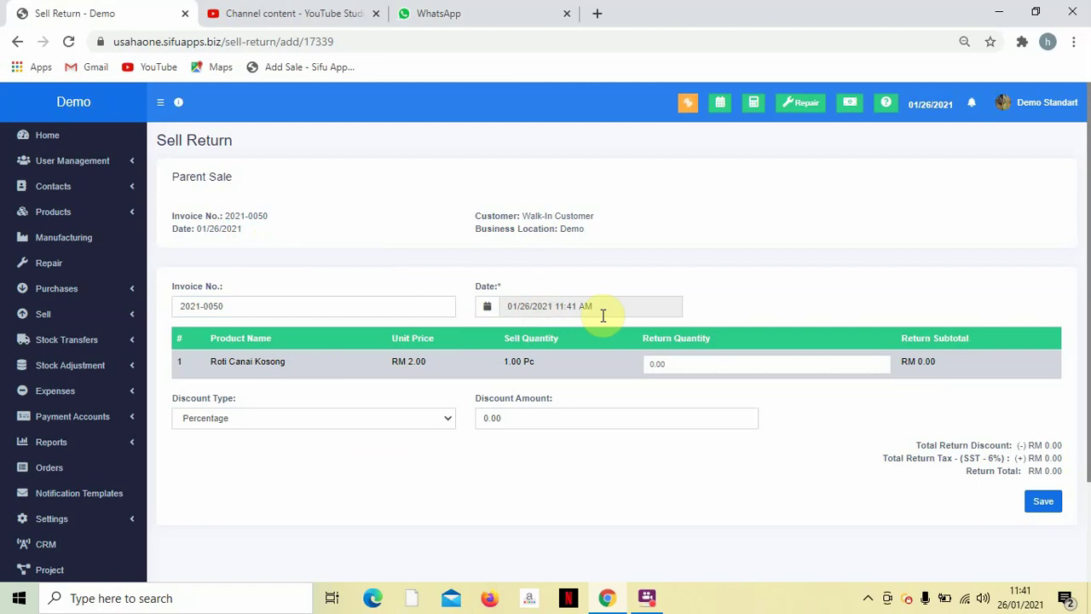
Step: Try a return quantity of 2.00 for the Roti Canai Kosong line
left_click(696, 366)
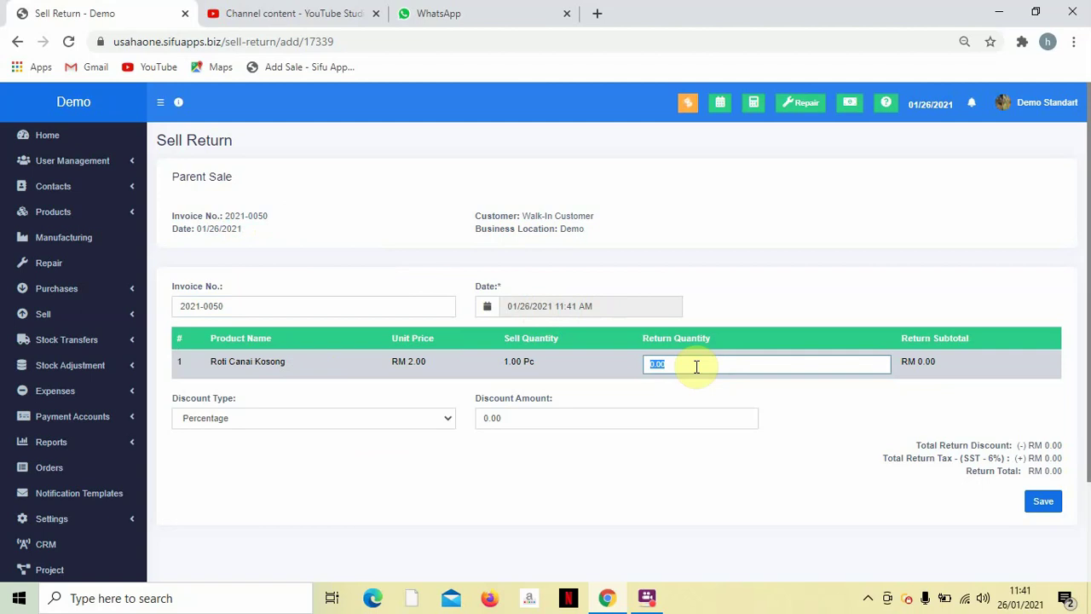
type("2.00")
left_click(836, 462)
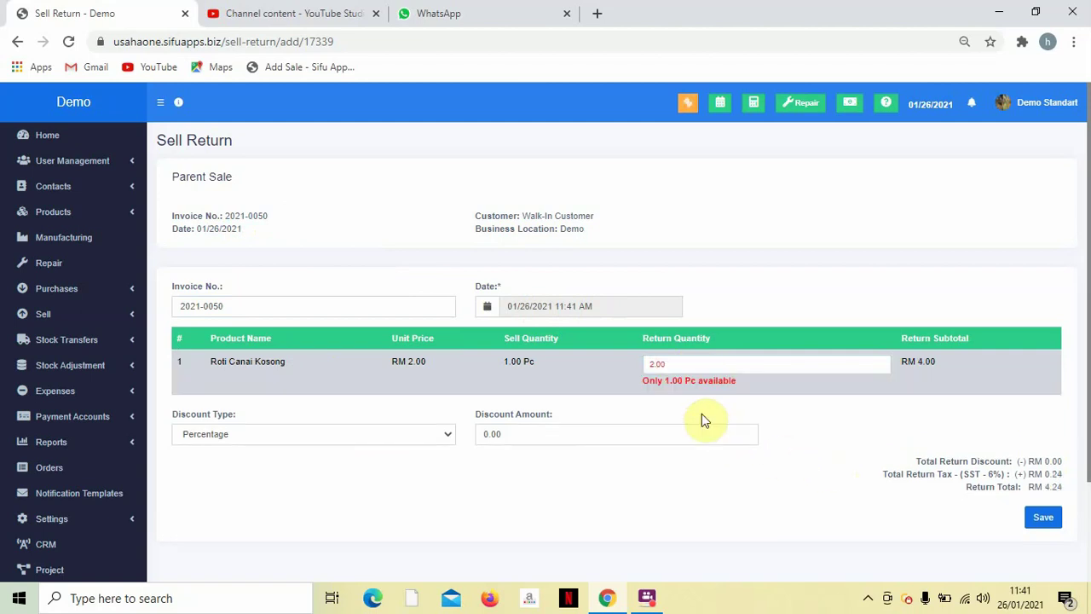
Step: Set the return quantity of the Roti Canai Kosong line to 1
left_click(701, 362)
key("BackSpace")
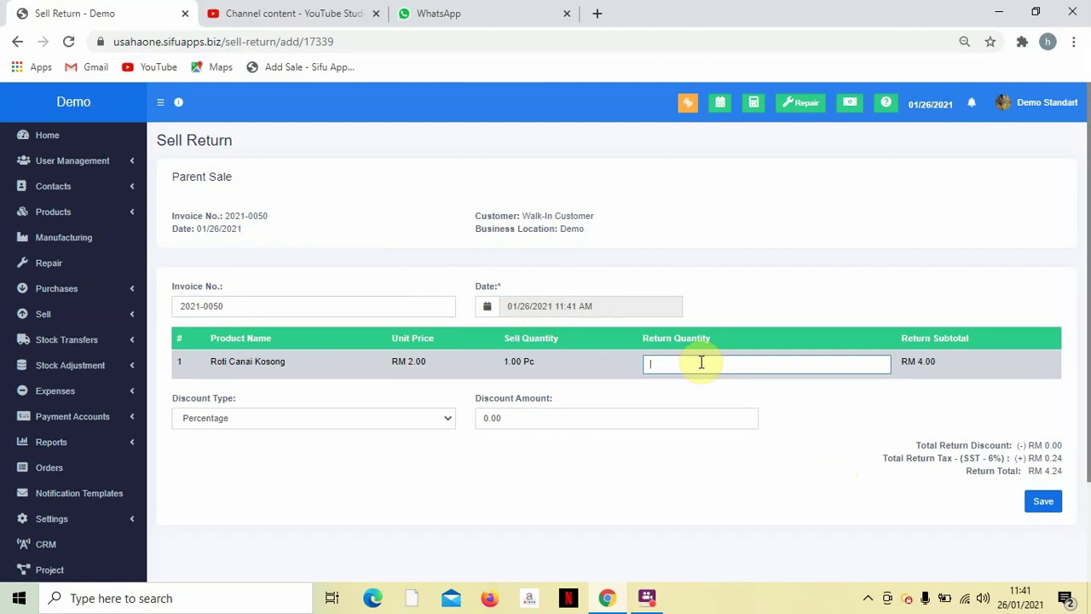
type("1")
left_click(714, 461)
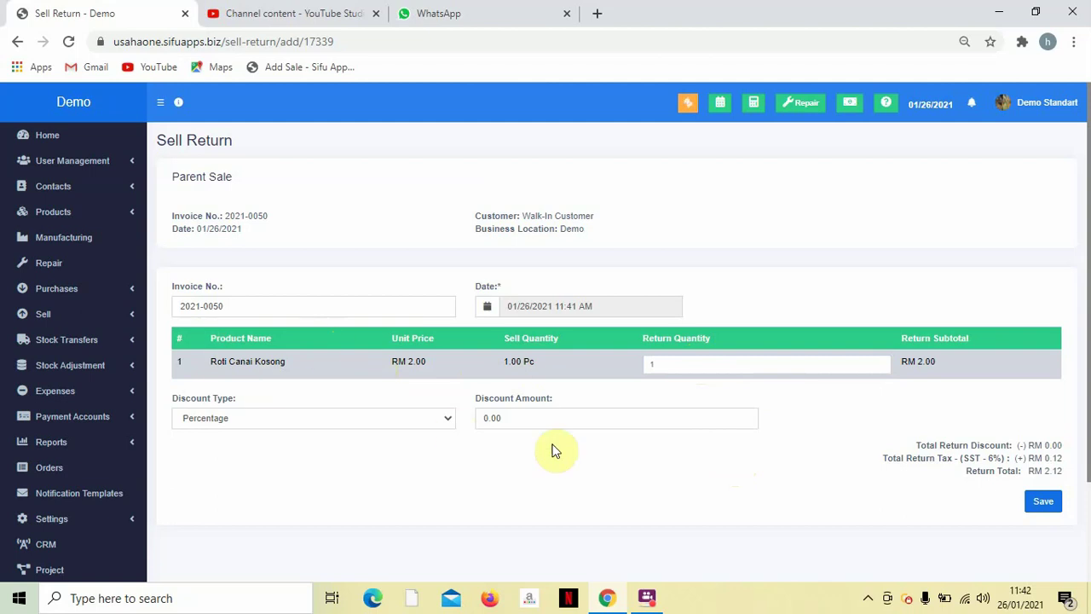
Step: Save the sell return and dismiss the credit note's print preview without printing
scroll(648, 443, "down", 3)
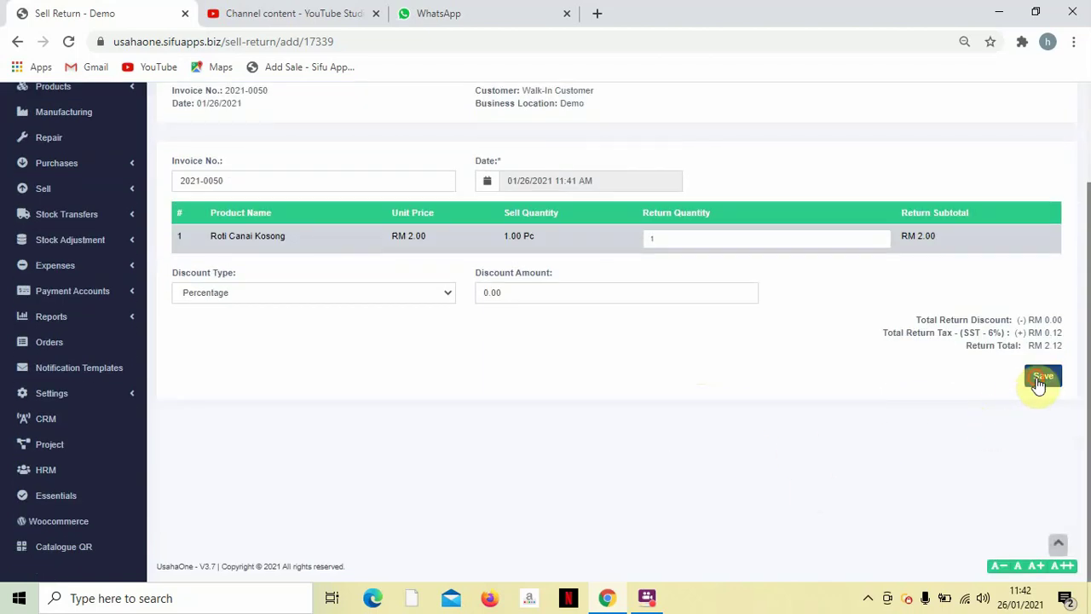
left_click(1040, 378)
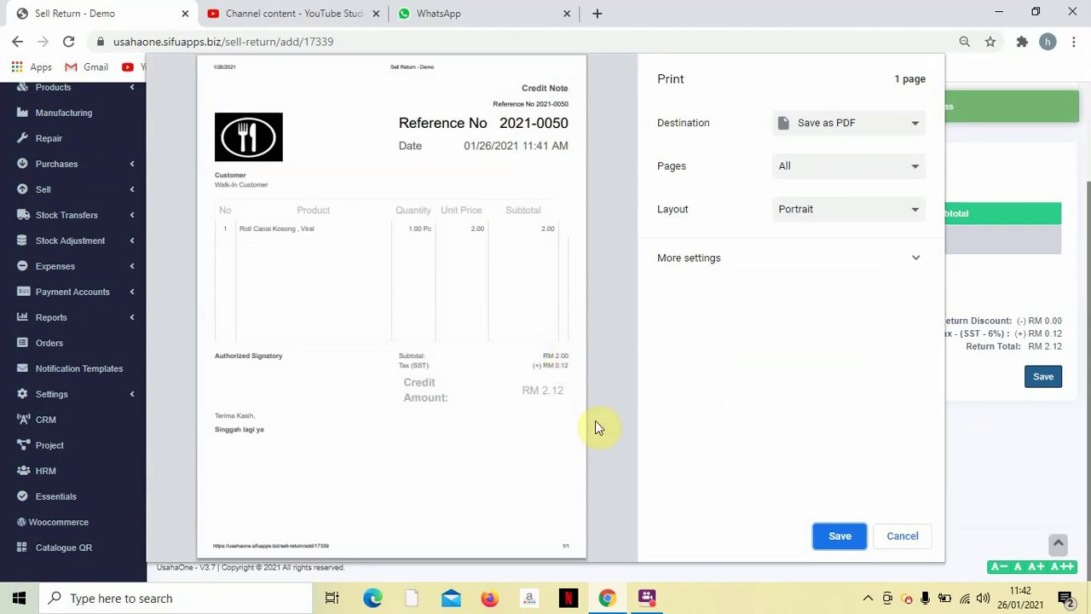
left_click(898, 537)
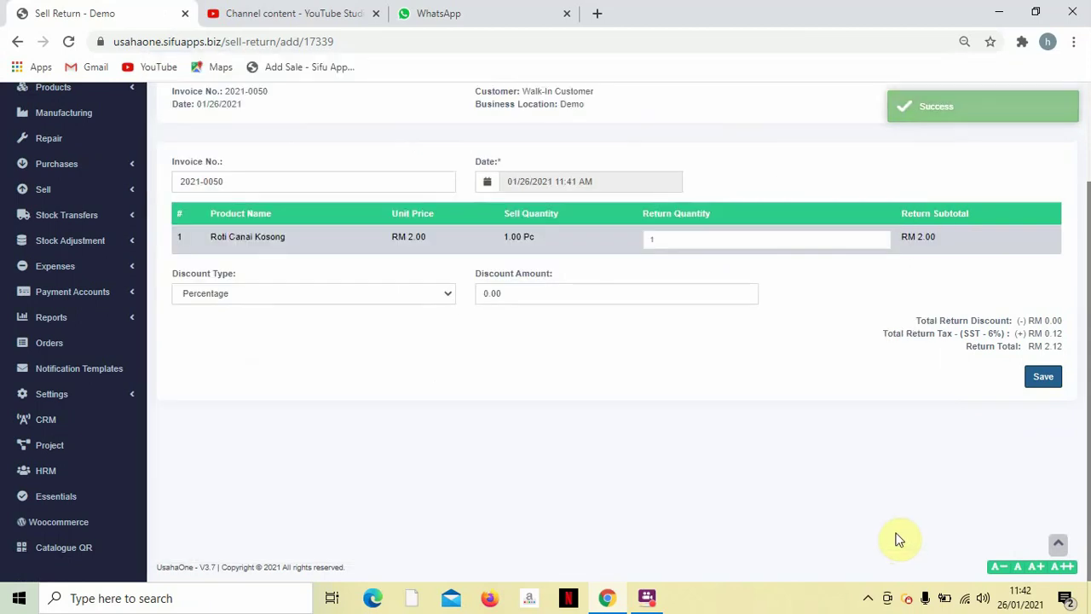
Step: Save the same sell return once more and cancel its printout
scroll(828, 446, "up", 1)
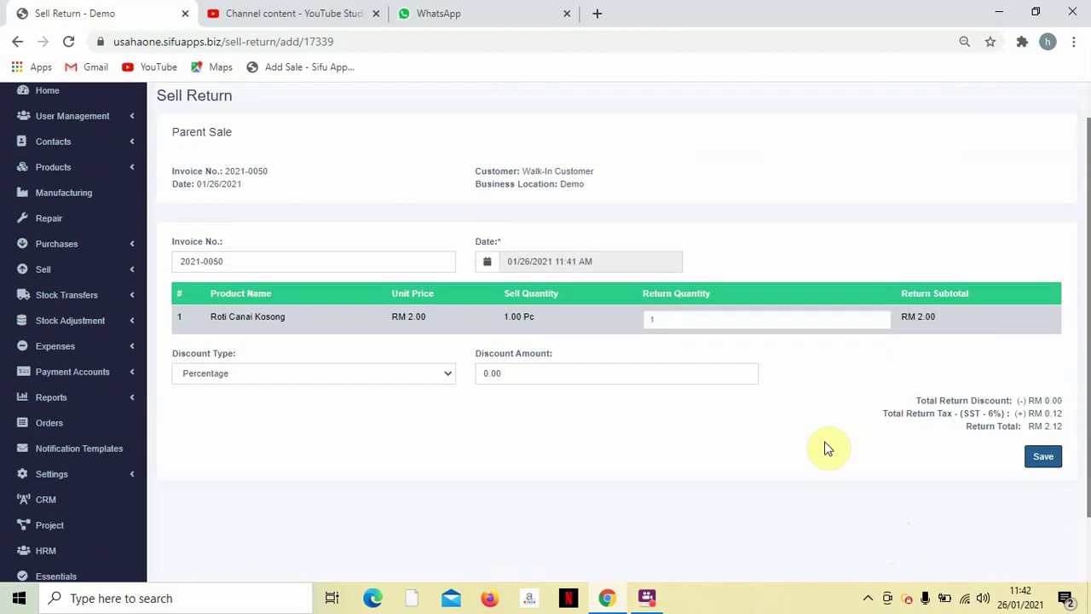
scroll(834, 445, "down", 1)
scroll(852, 448, "up", 1)
scroll(823, 458, "down", 1)
scroll(828, 445, "up", 1)
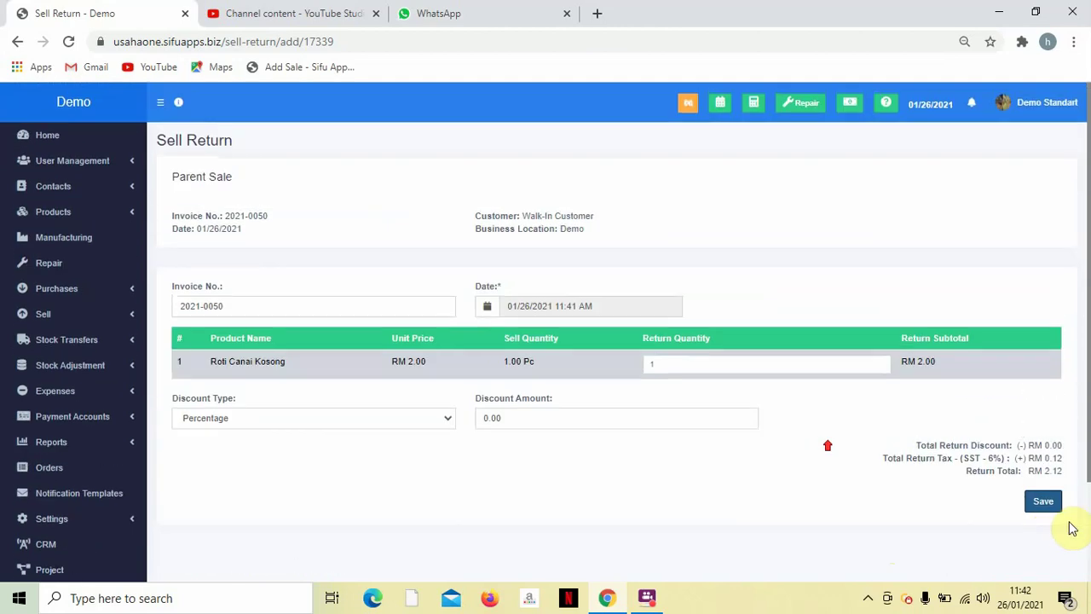
left_click(1045, 503)
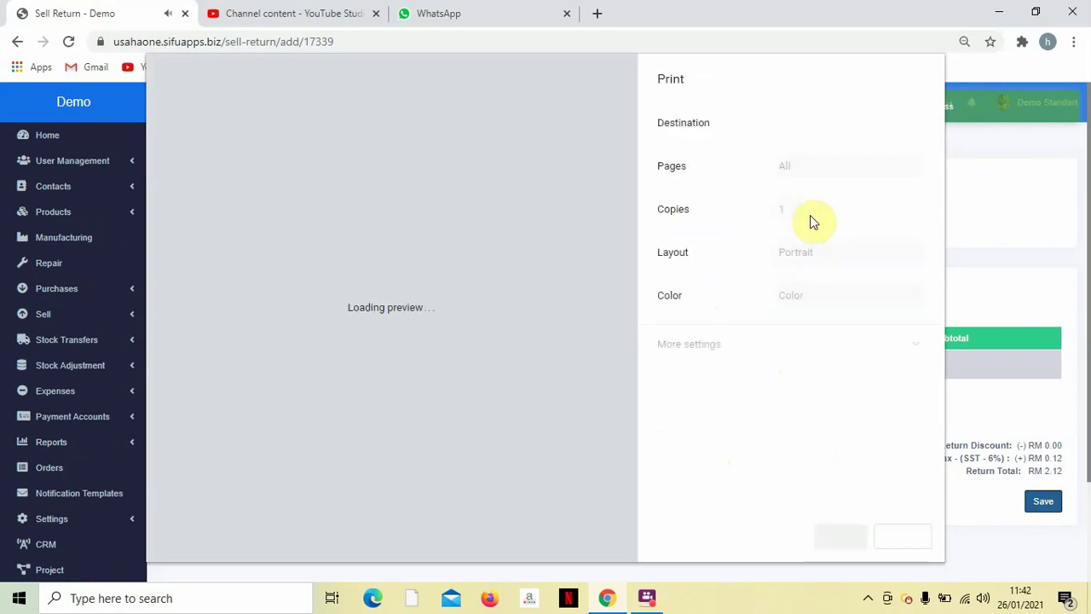
left_click(910, 537)
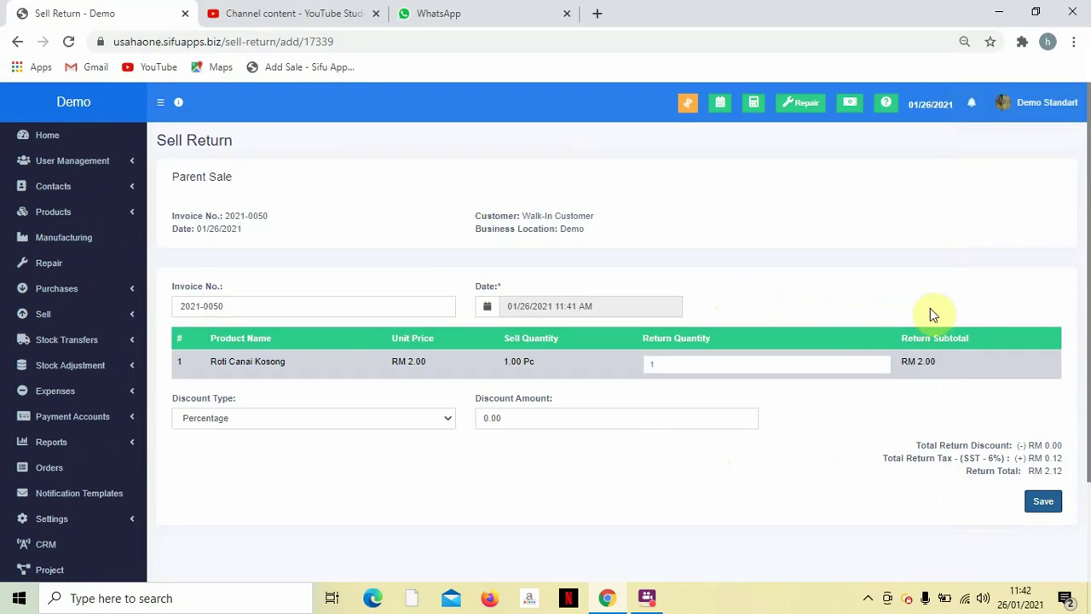
scroll(577, 421, "down", 1)
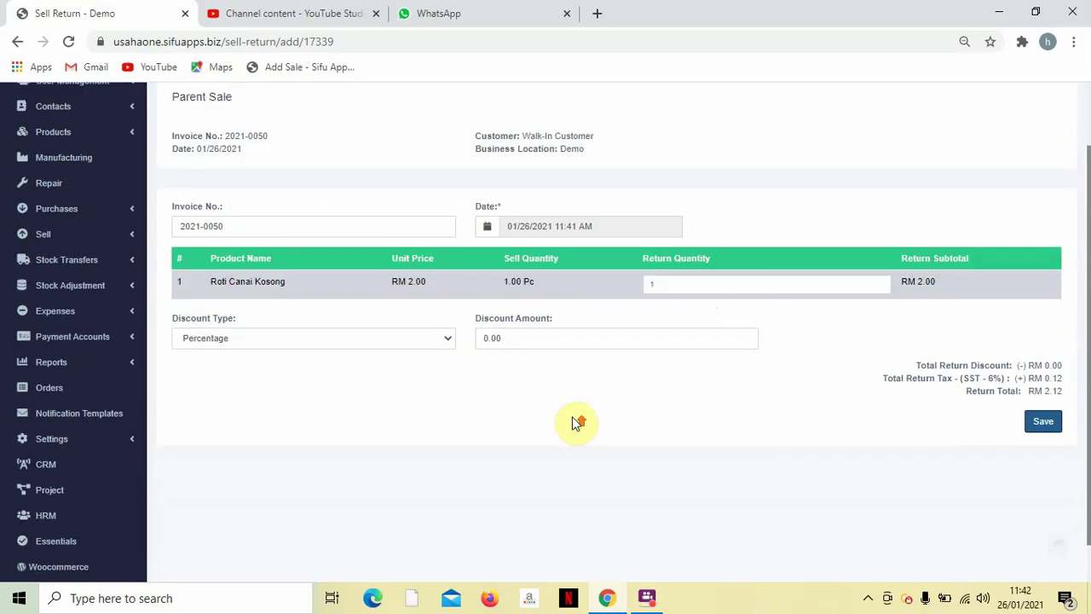
scroll(316, 518, "up", 1)
scroll(166, 506, "down", 1)
scroll(166, 507, "down", 1)
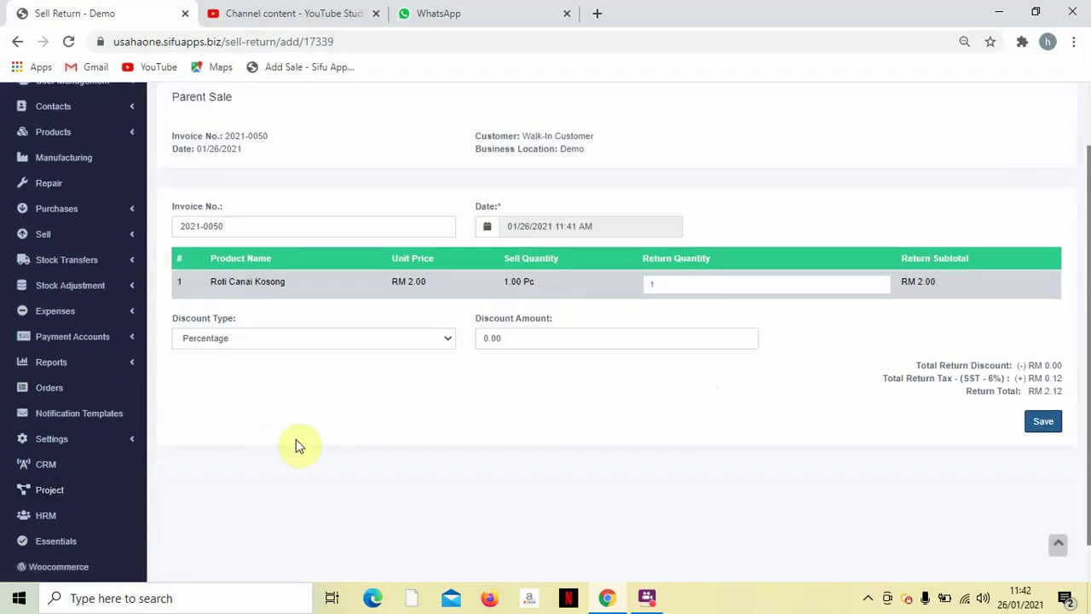
scroll(296, 439, "up", 2)
left_click(155, 104)
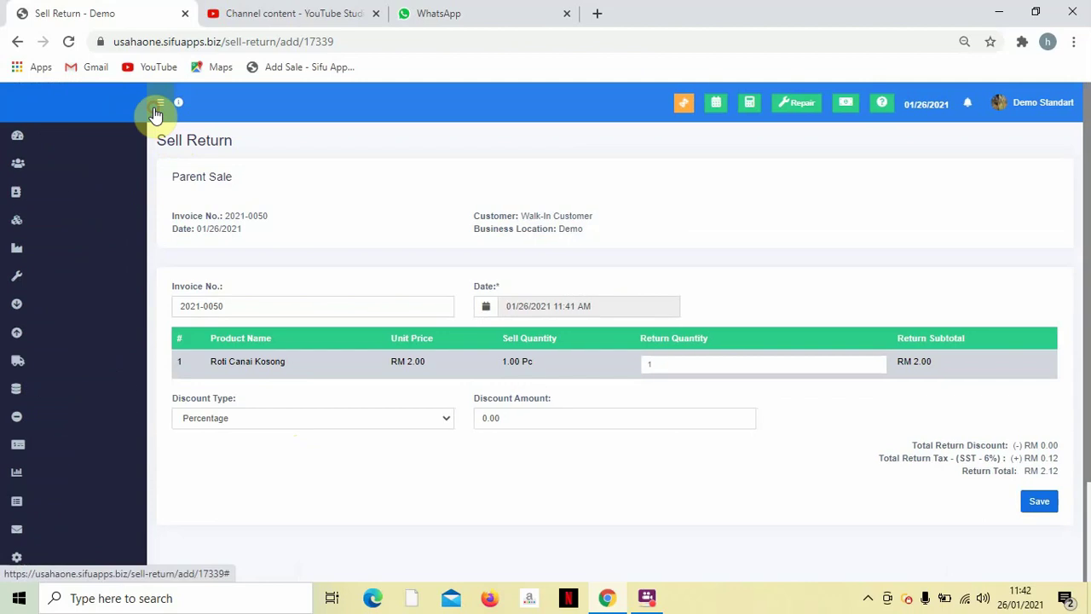
left_click(47, 104)
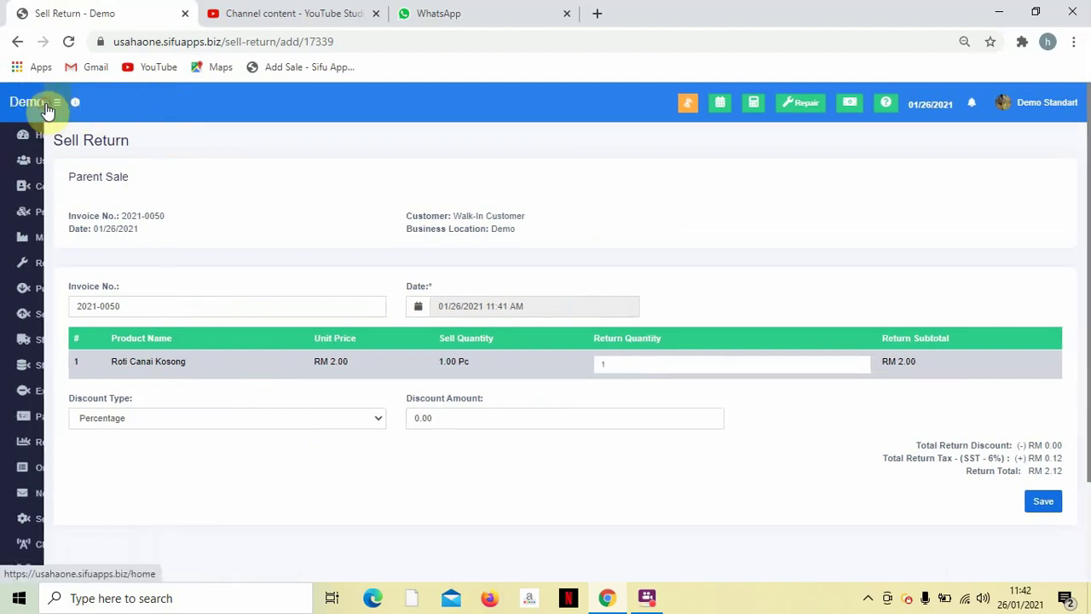
Step: Open the list of sell returns
scroll(47, 352, "down", 3)
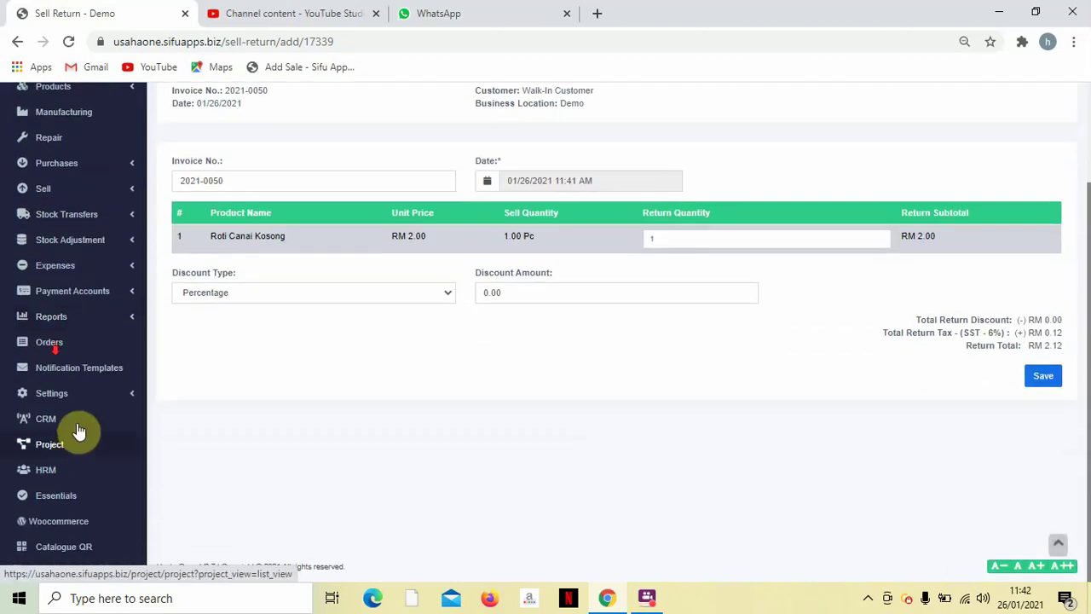
scroll(85, 317, "up", 2)
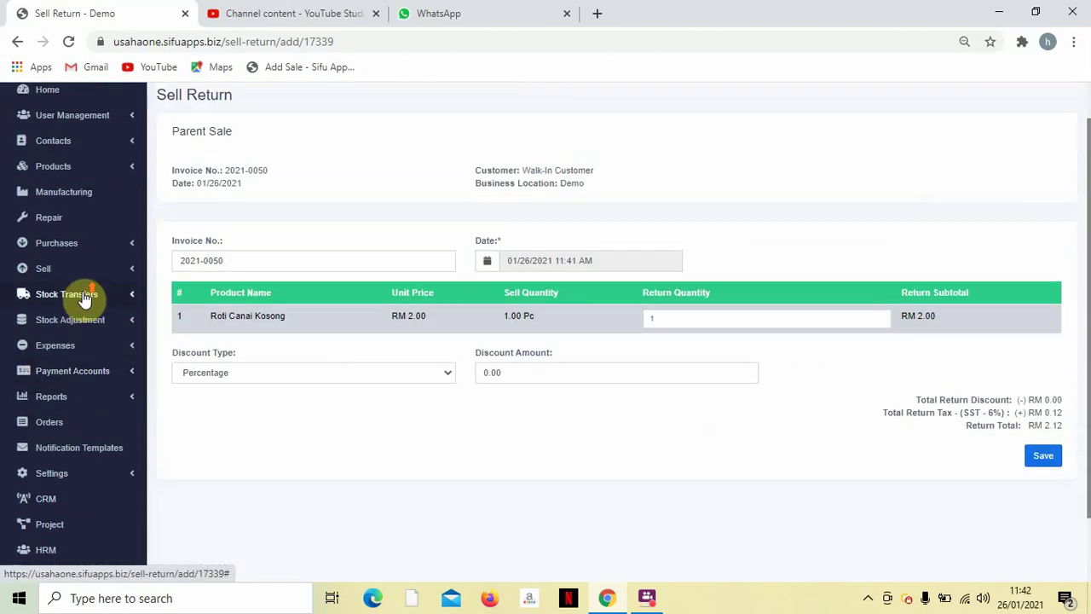
left_click(77, 281)
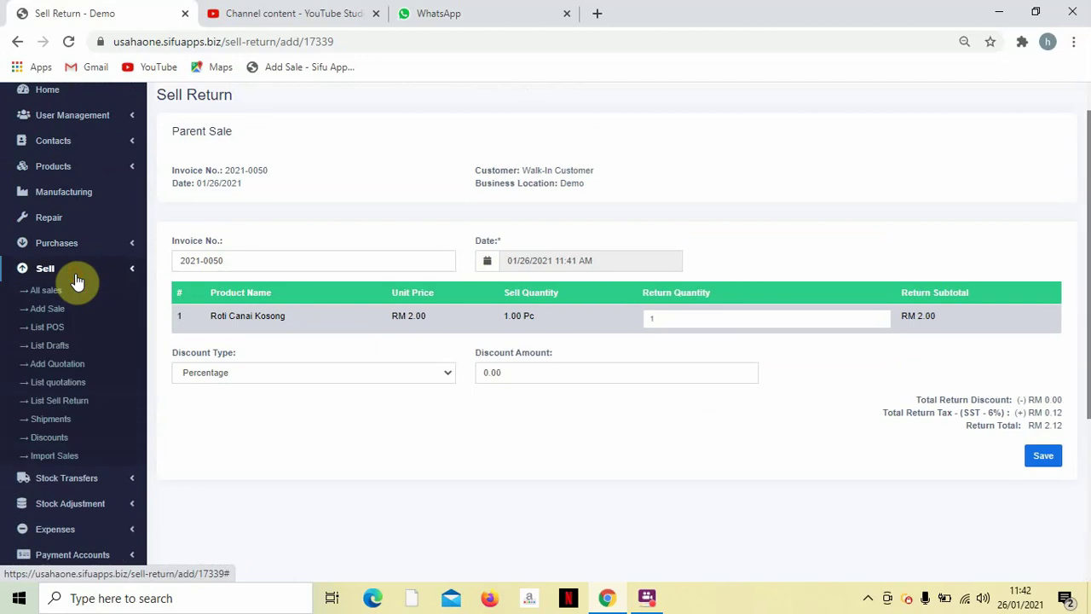
left_click(68, 409)
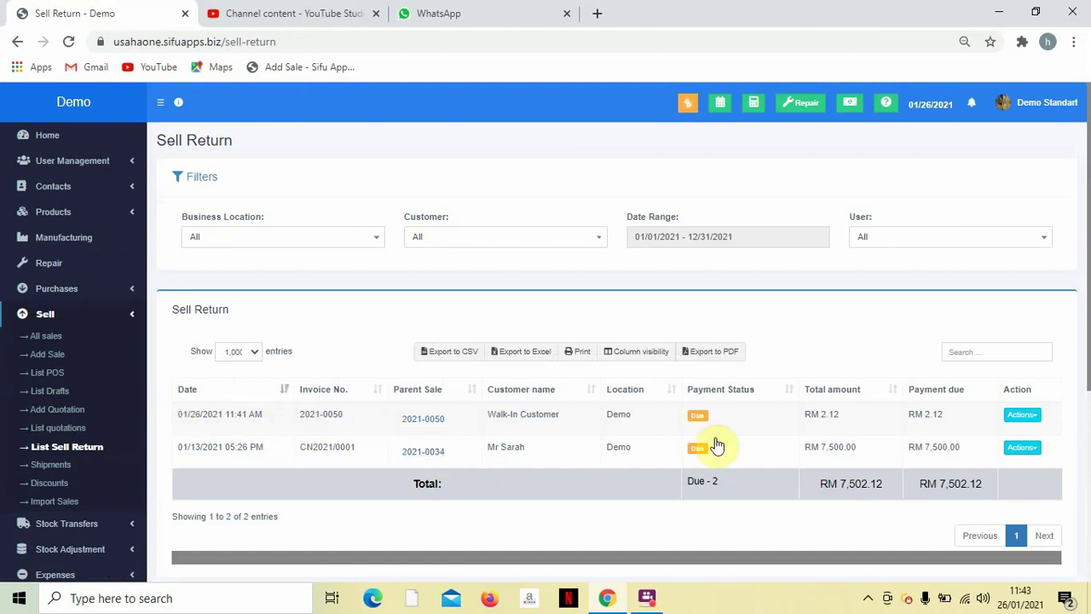
Step: Add a cash payment of RM 2.12 from the Cash account to the due Walk-In Customer sell return
left_click(697, 420)
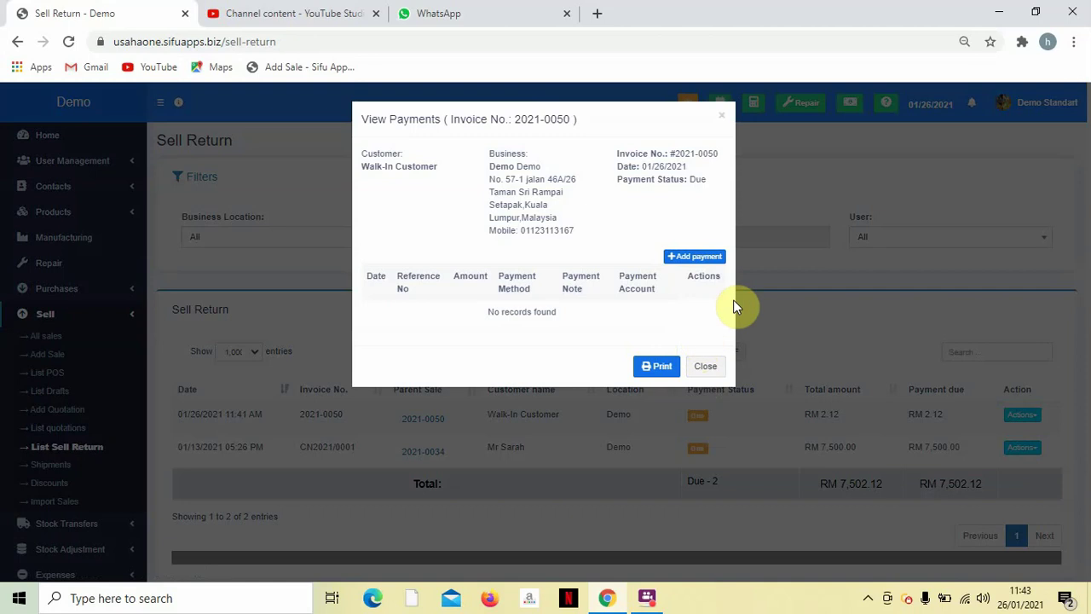
left_click(689, 264)
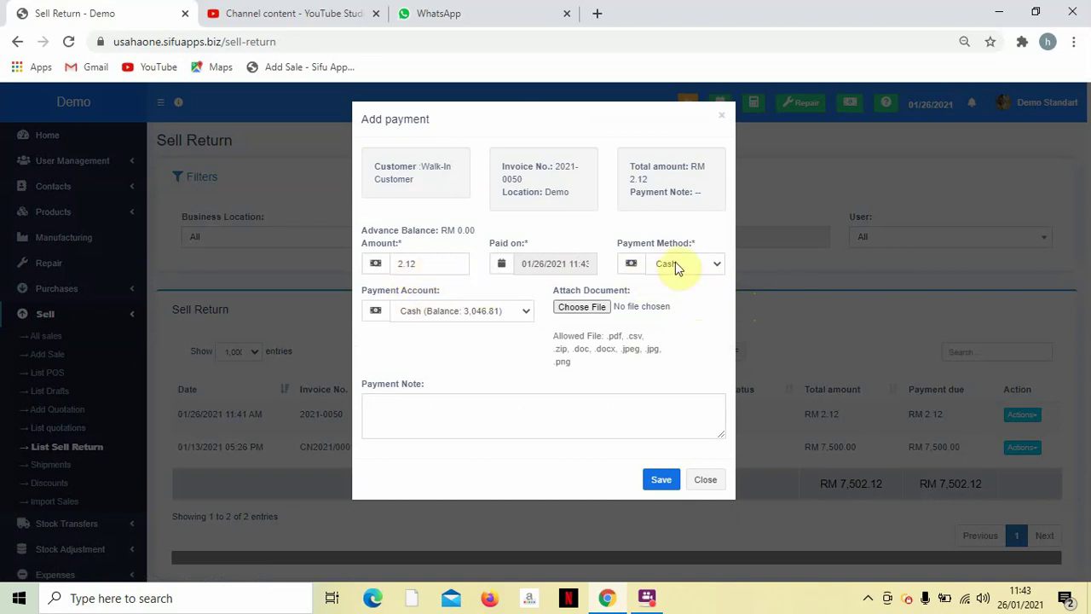
left_click(658, 479)
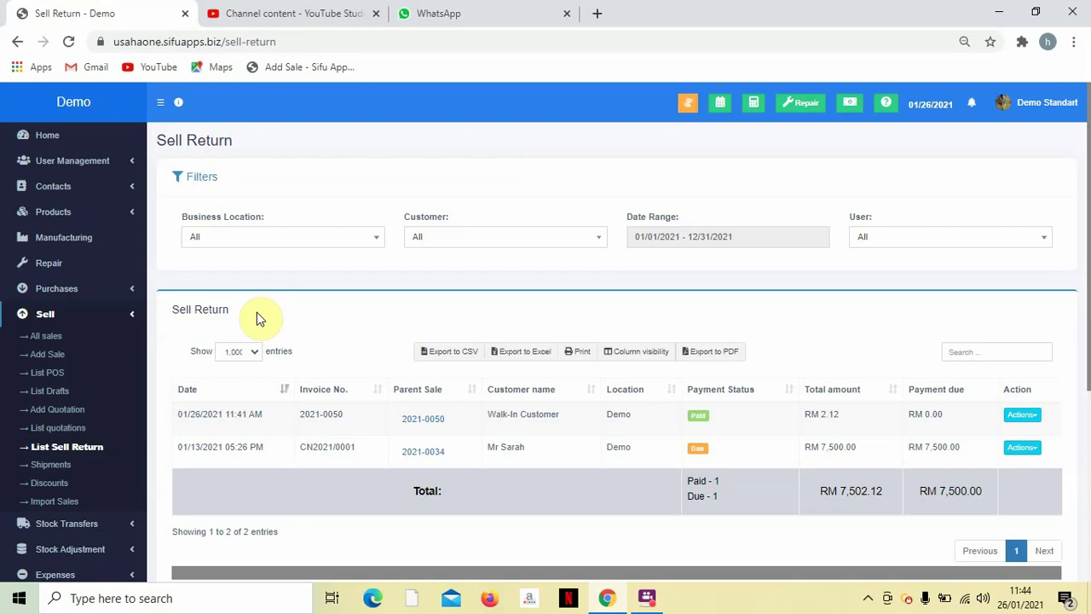
Step: Open the list of all products and examine their prices and current stock
left_click(96, 291)
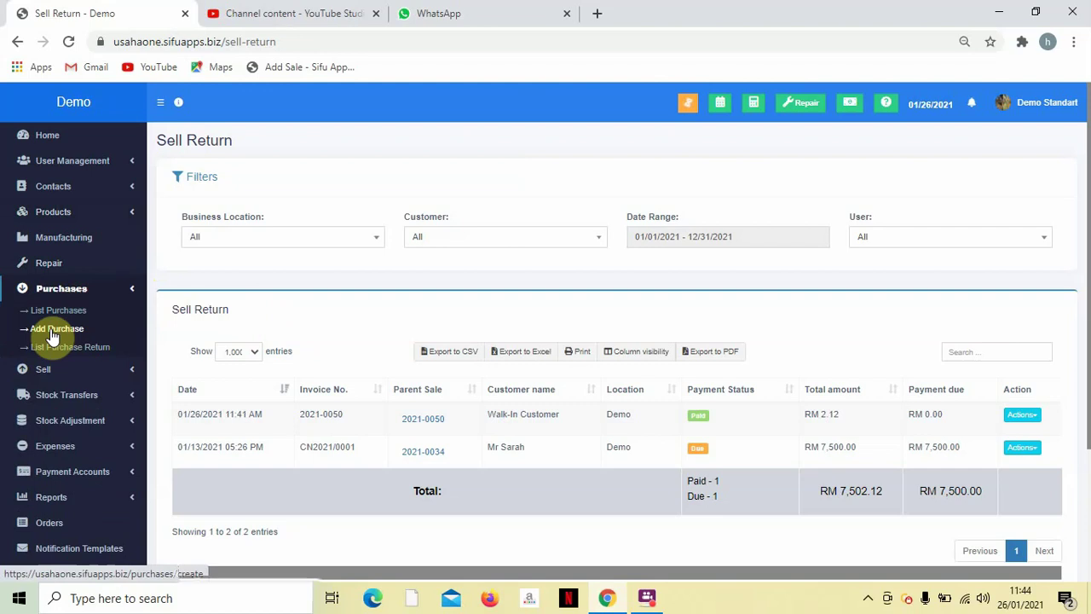
left_click(61, 215)
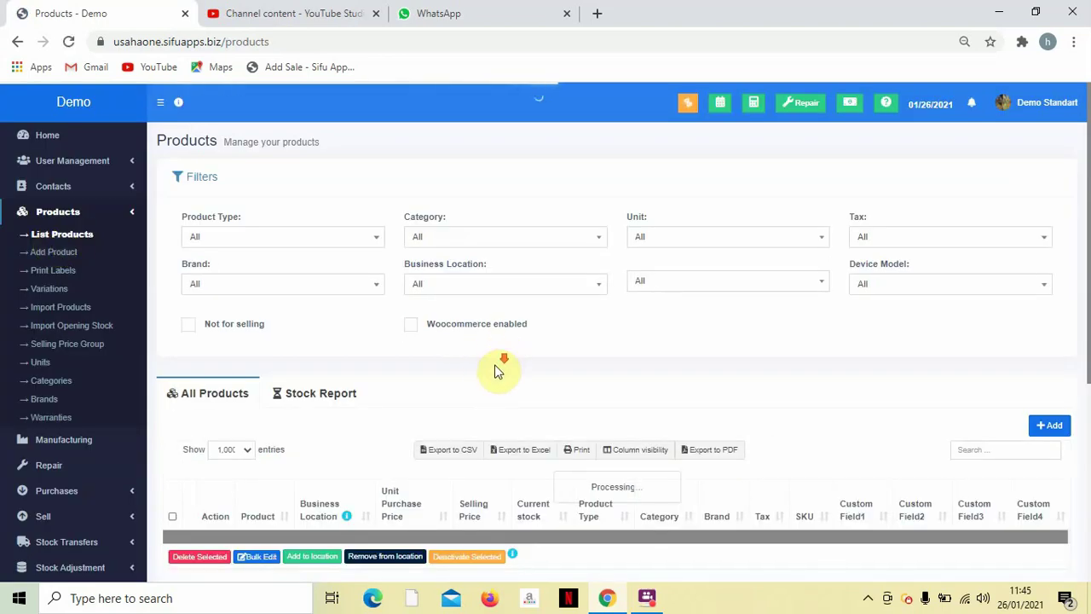
scroll(496, 371, "down", 3)
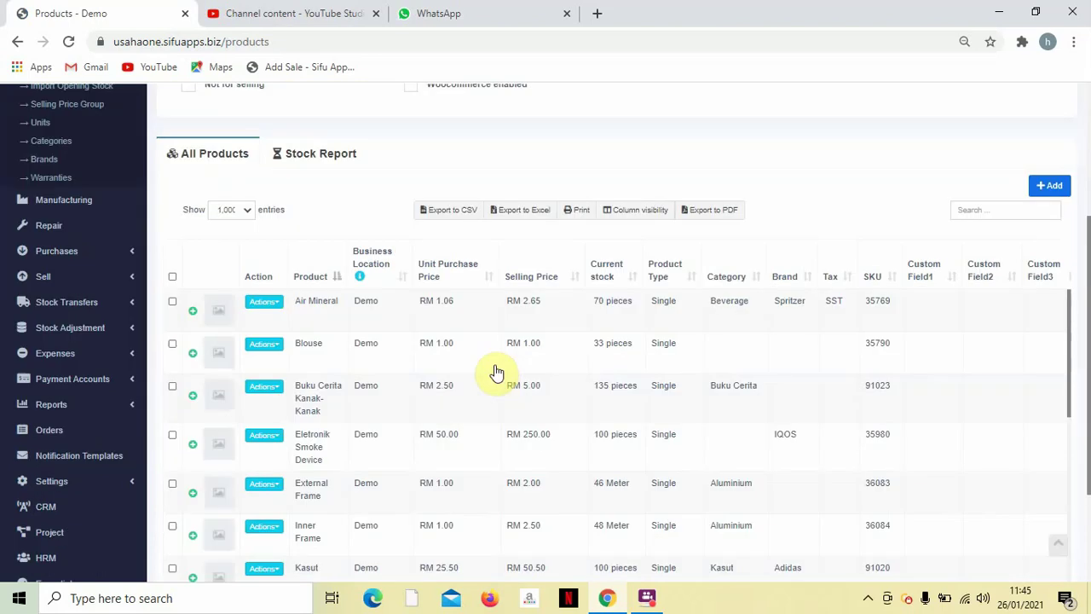
scroll(554, 378, "up", 1)
scroll(555, 377, "down", 1)
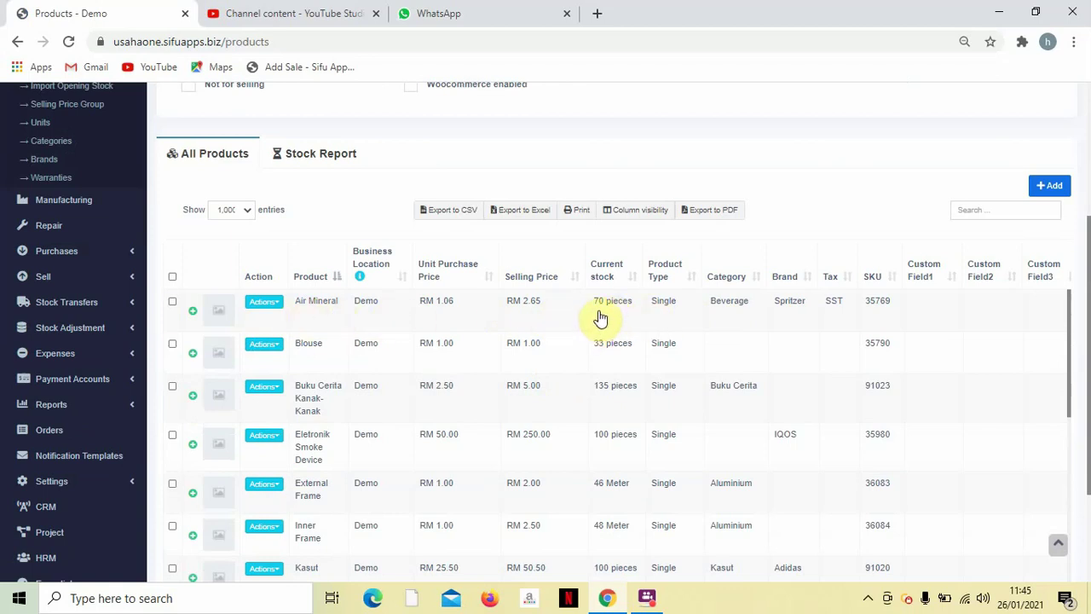
scroll(540, 312, "up", 2)
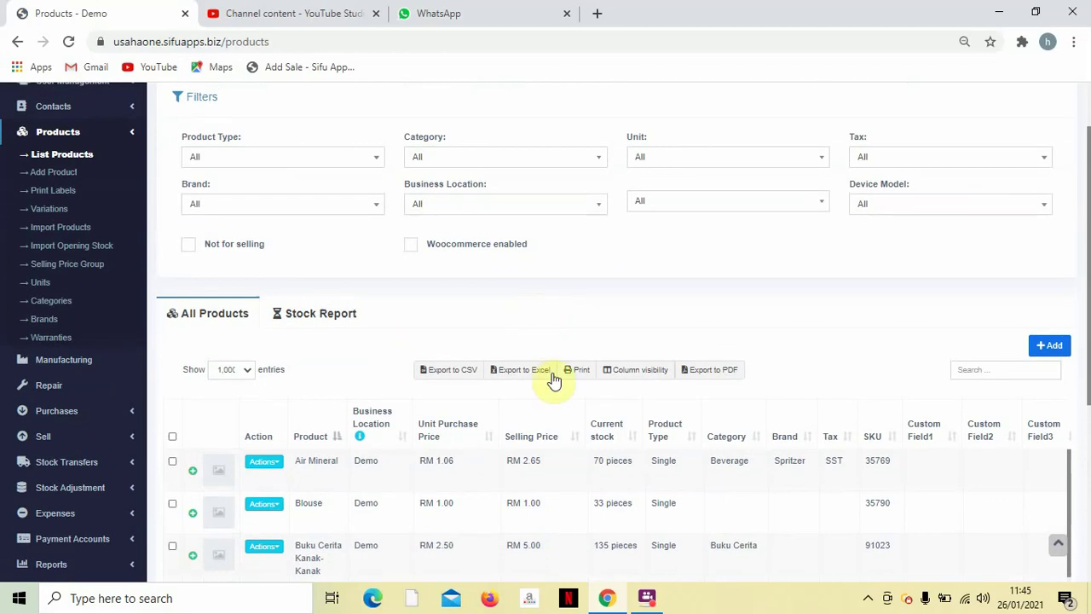
scroll(585, 389, "down", 2)
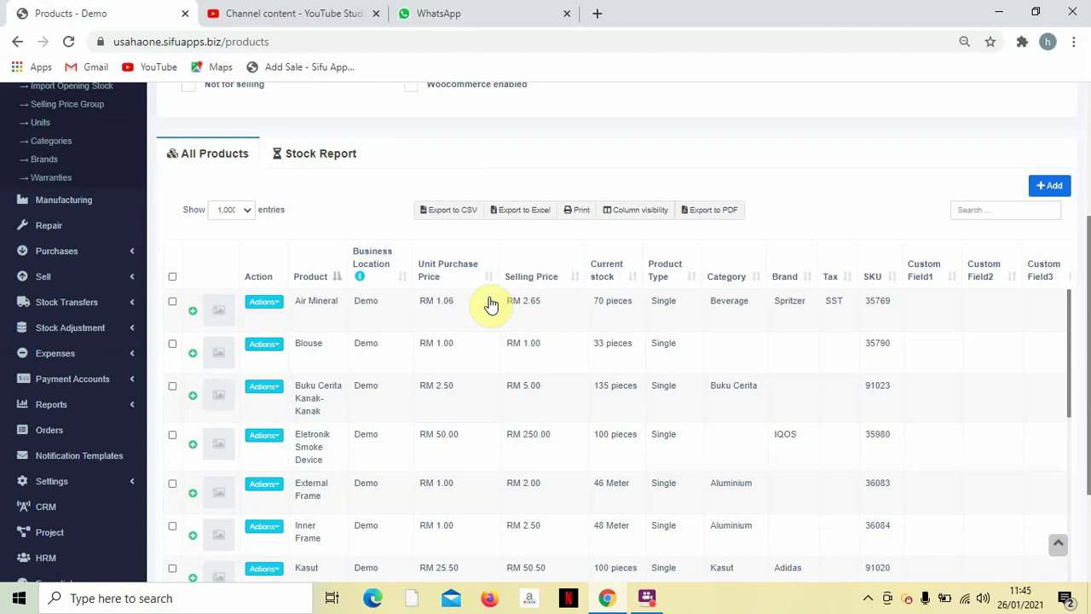
Step: Examine the actions available for the Air Mineral product in the product list
scroll(491, 303, "up", 3)
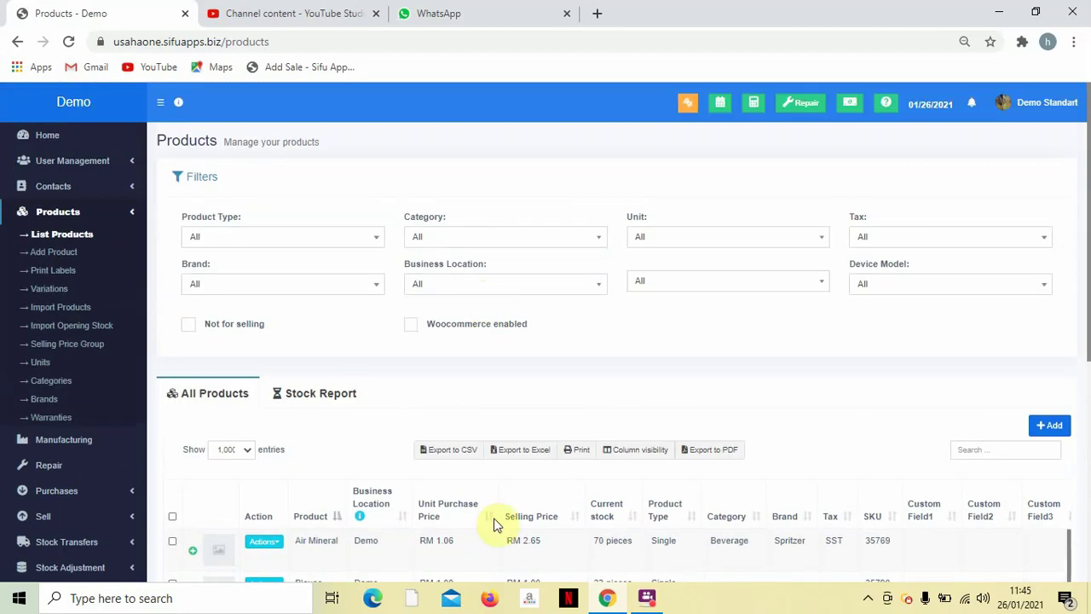
scroll(512, 520, "down", 2)
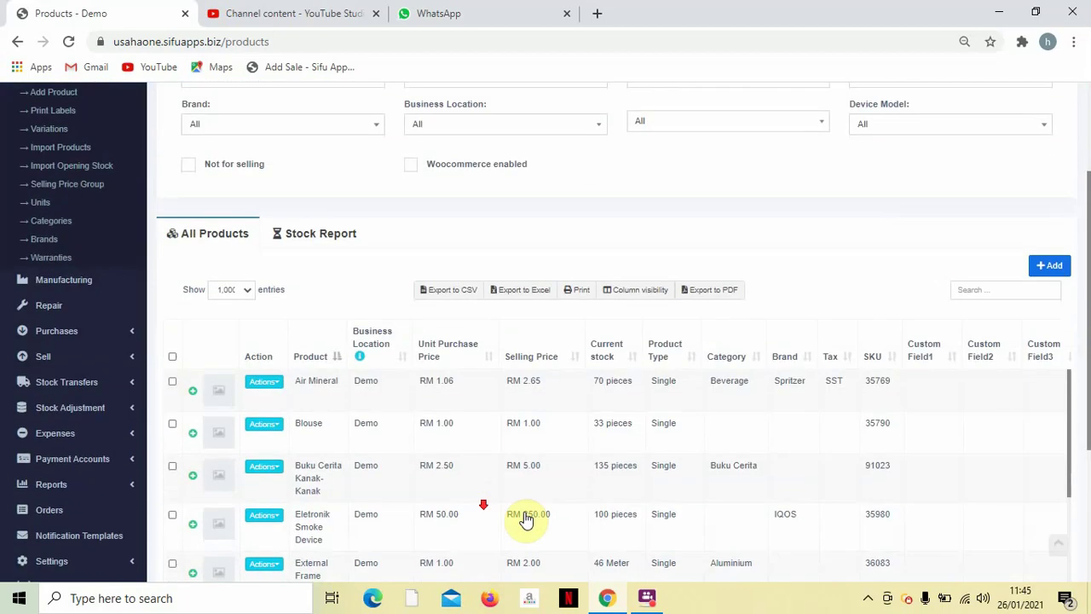
left_click(265, 382)
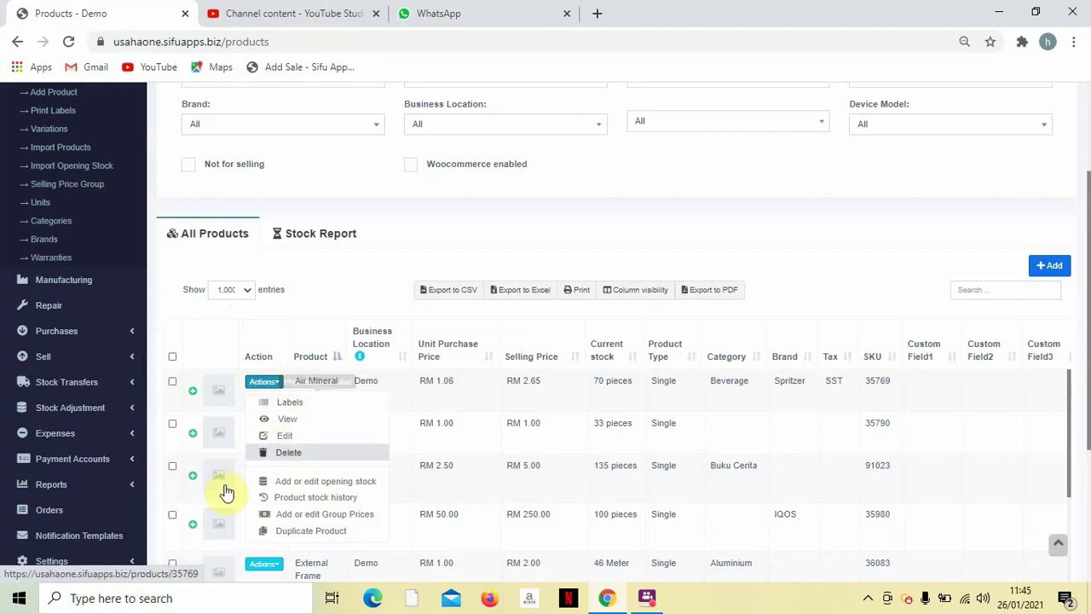
scroll(329, 505, "down", 1)
scroll(335, 487, "up", 1)
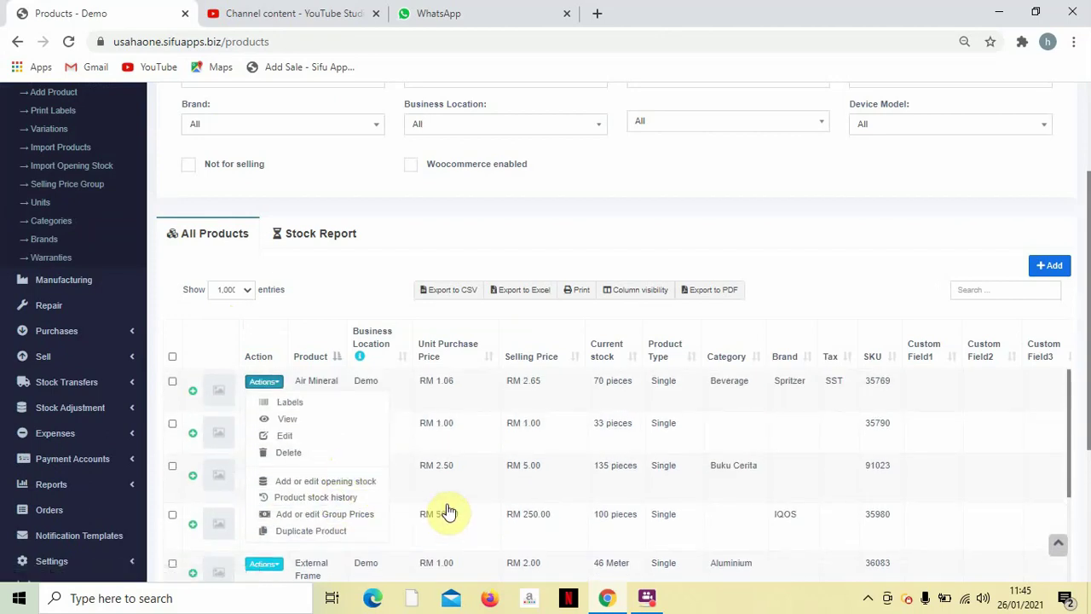
left_click(433, 232)
scroll(432, 368, "up", 2)
scroll(341, 400, "down", 1)
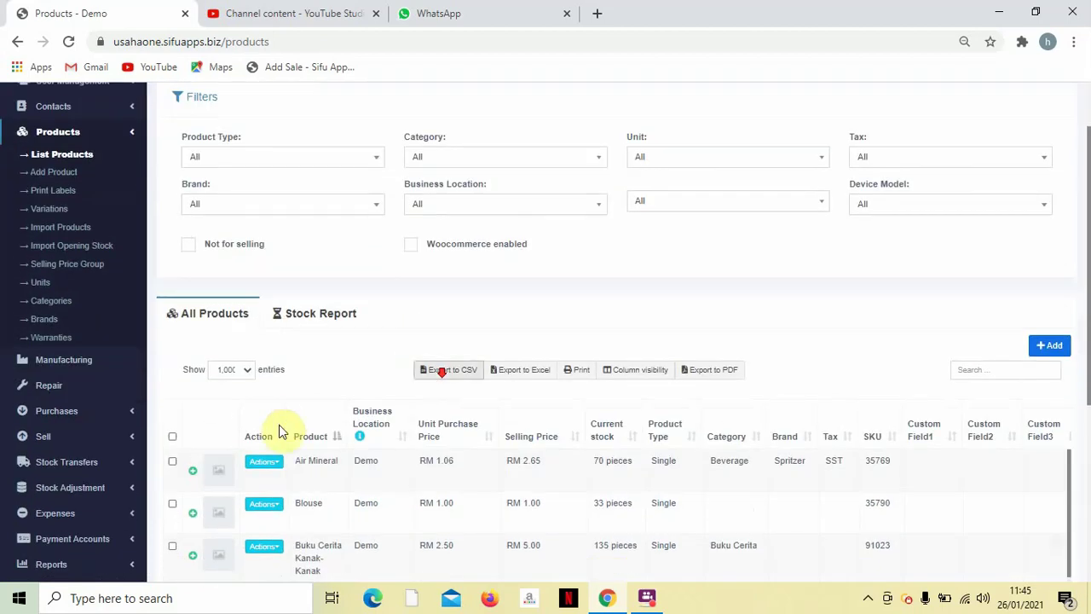
left_click(263, 461)
scroll(366, 509, "down", 1)
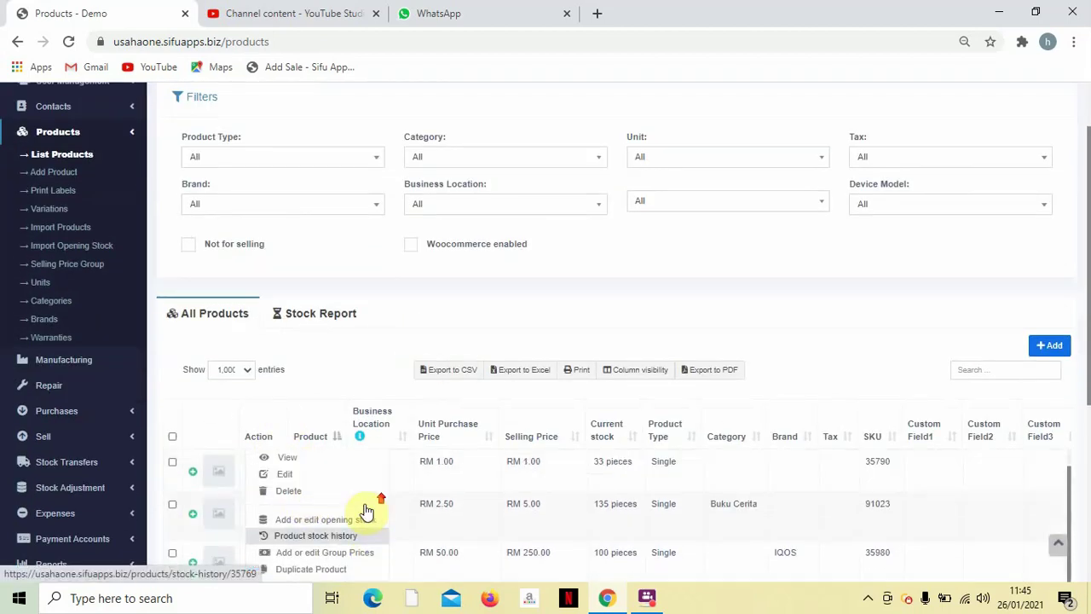
scroll(366, 509, "up", 1)
scroll(400, 528, "down", 2)
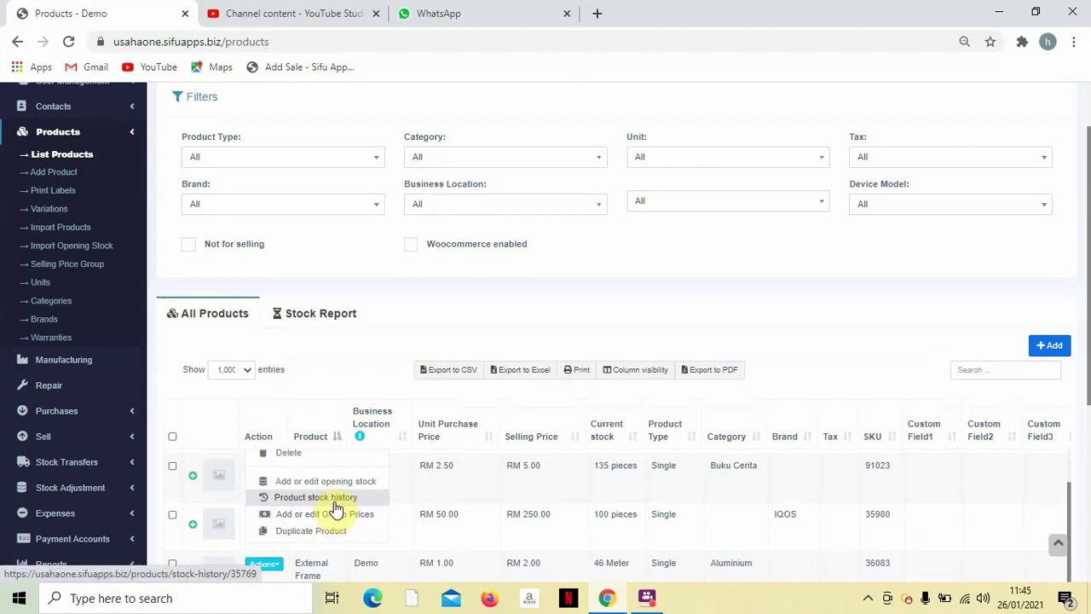
scroll(511, 490, "up", 1)
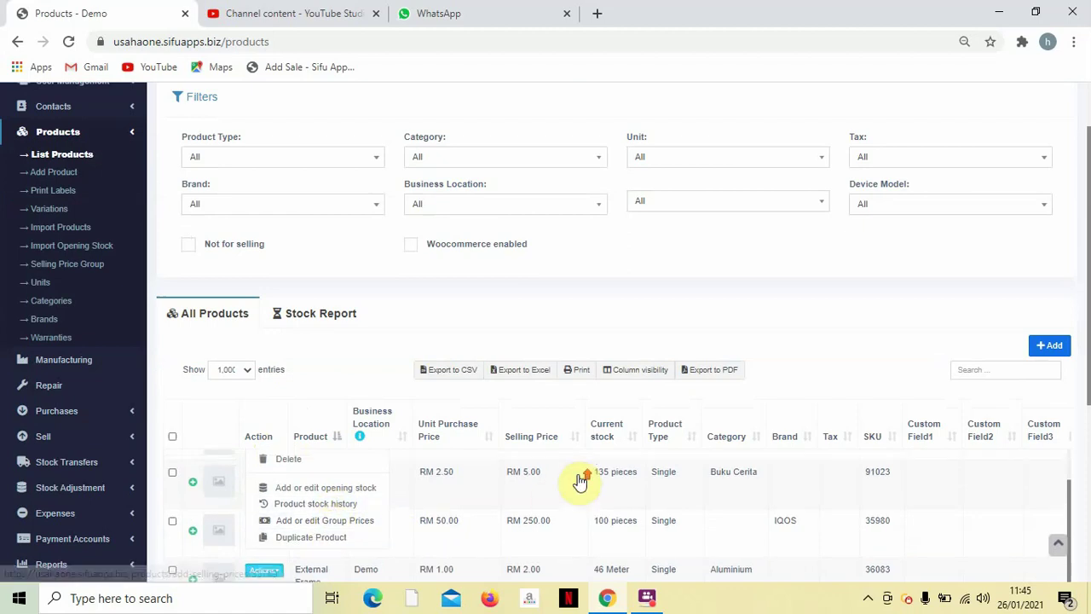
scroll(603, 487, "up", 2)
left_click(764, 343)
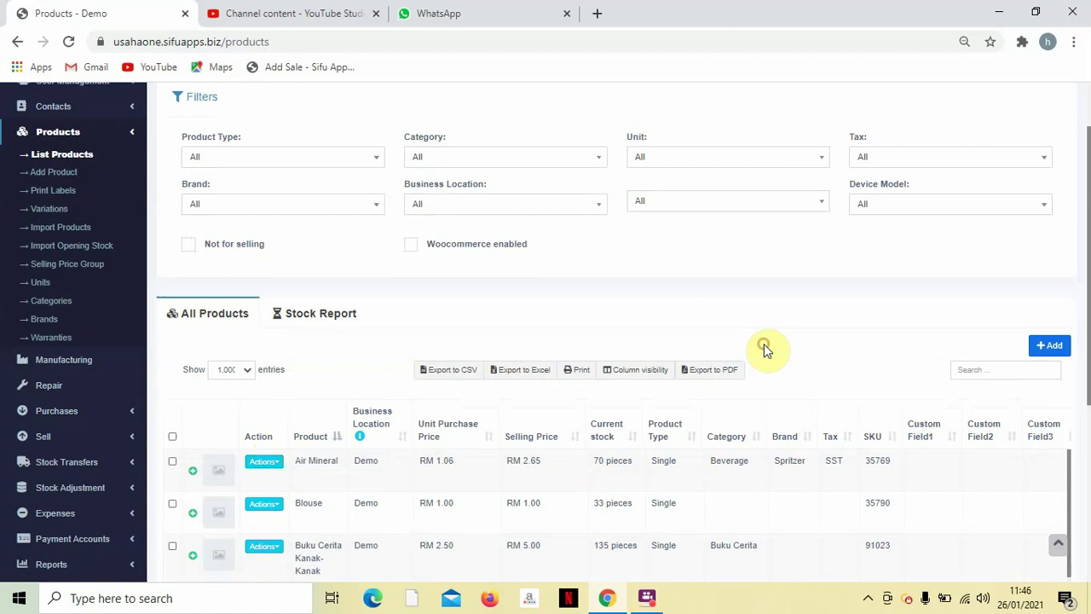
Step: Open the list of purchase returns and start adding a new purchase return
scroll(112, 175, "up", 2)
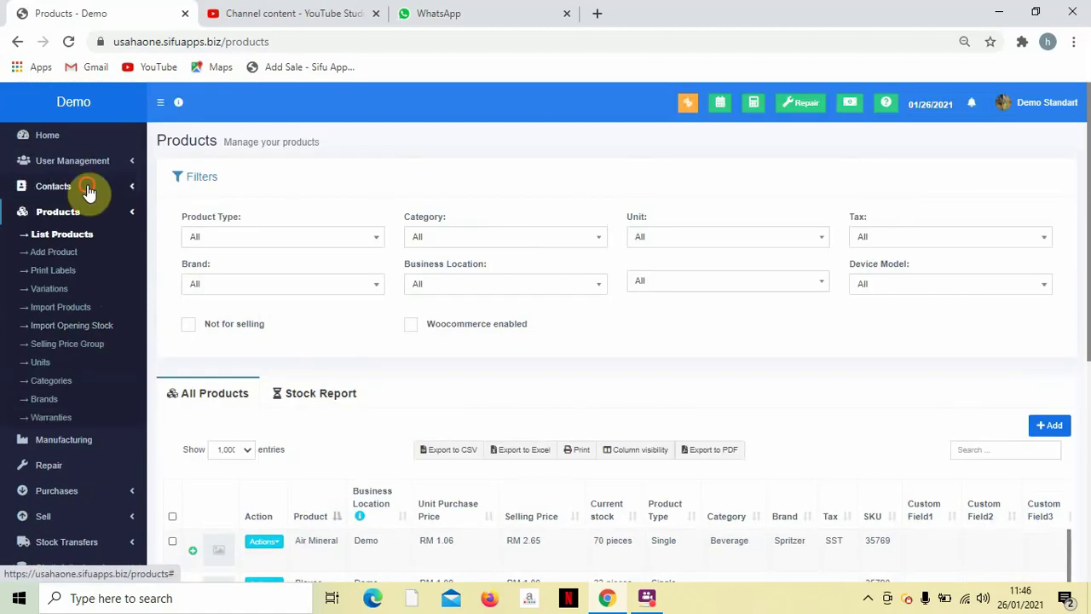
left_click(91, 192)
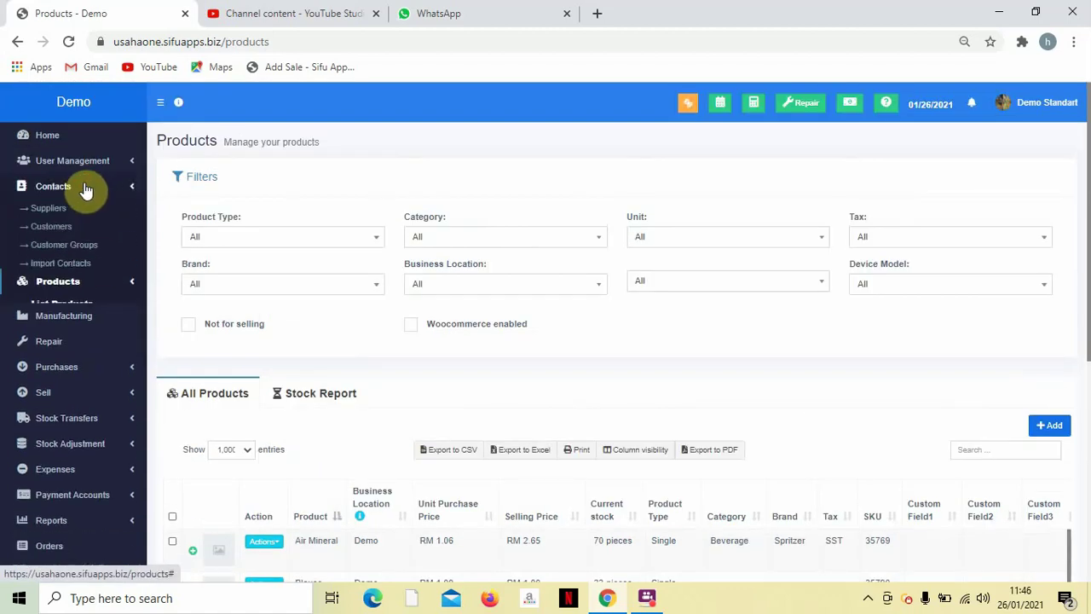
left_click(71, 286)
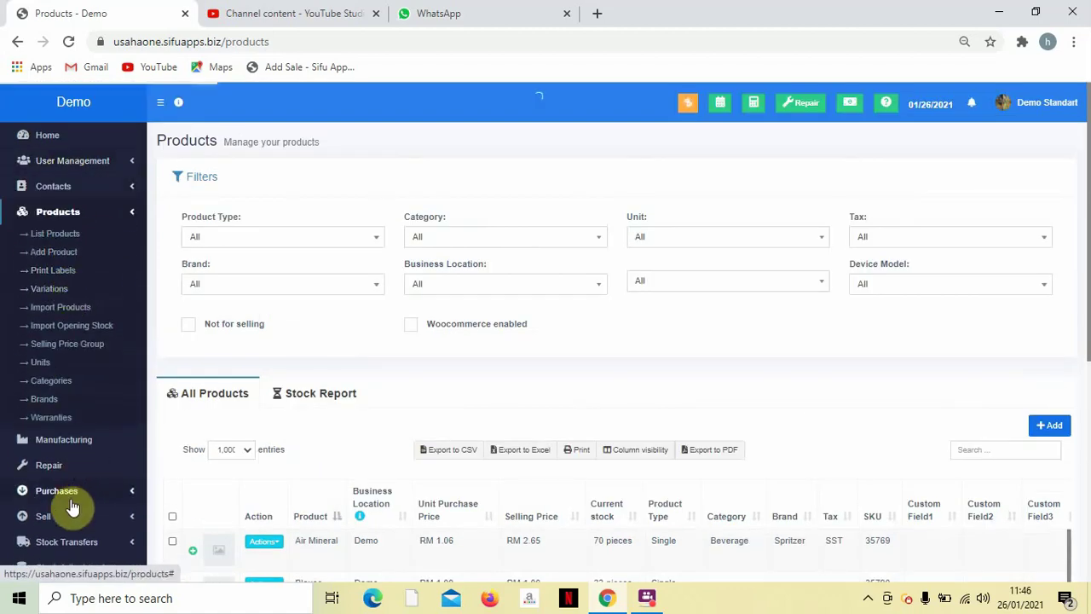
left_click(68, 494)
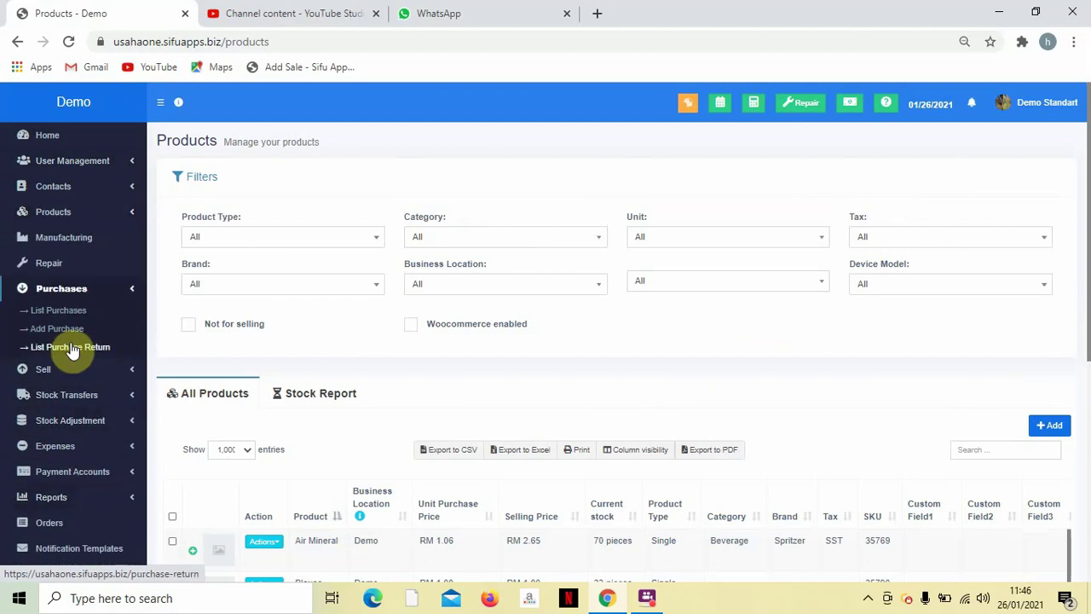
left_click(70, 354)
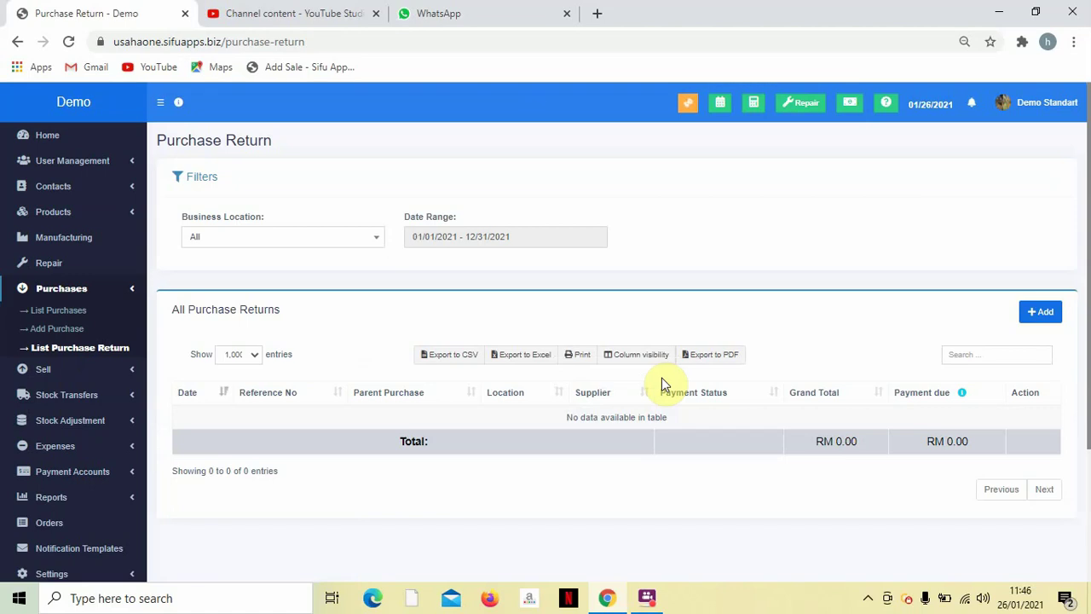
left_click(1039, 319)
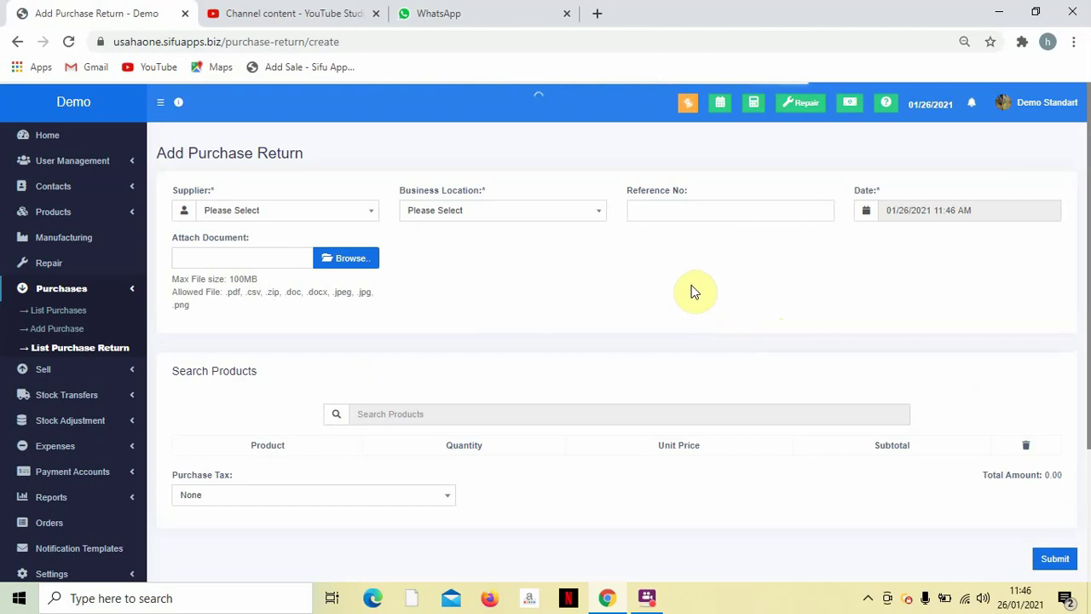
Step: Examine the supplier and business location choices of the new purchase return without selecting any
left_click(371, 221)
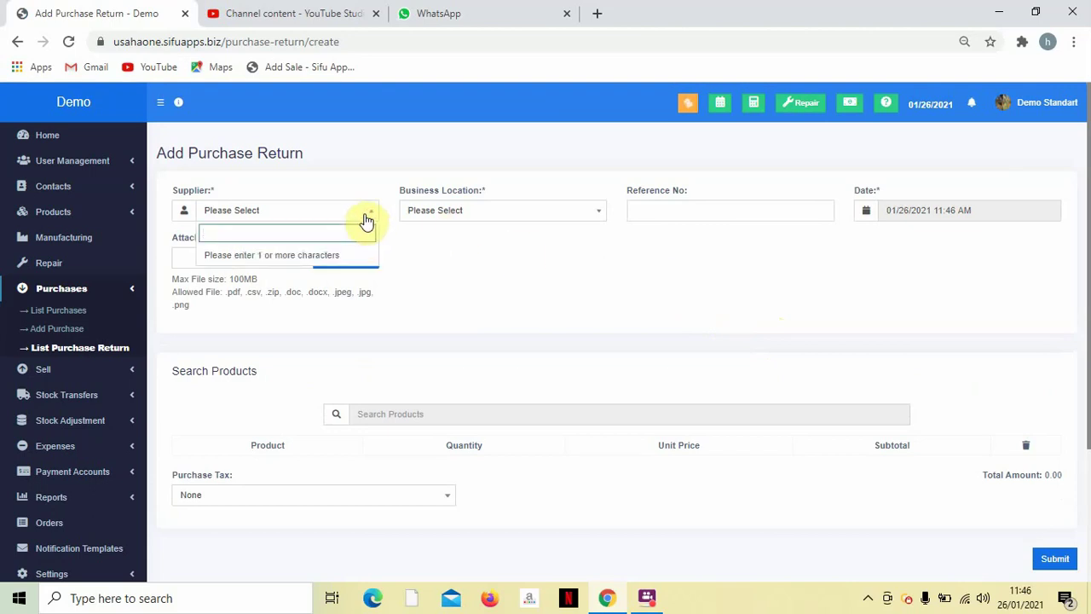
left_click(501, 309)
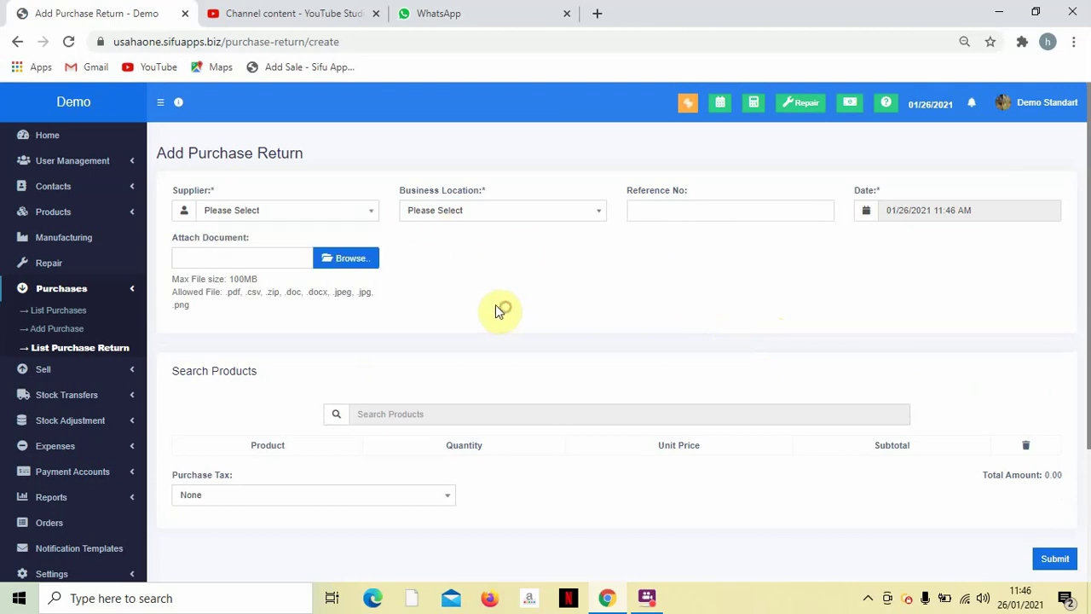
left_click(471, 210)
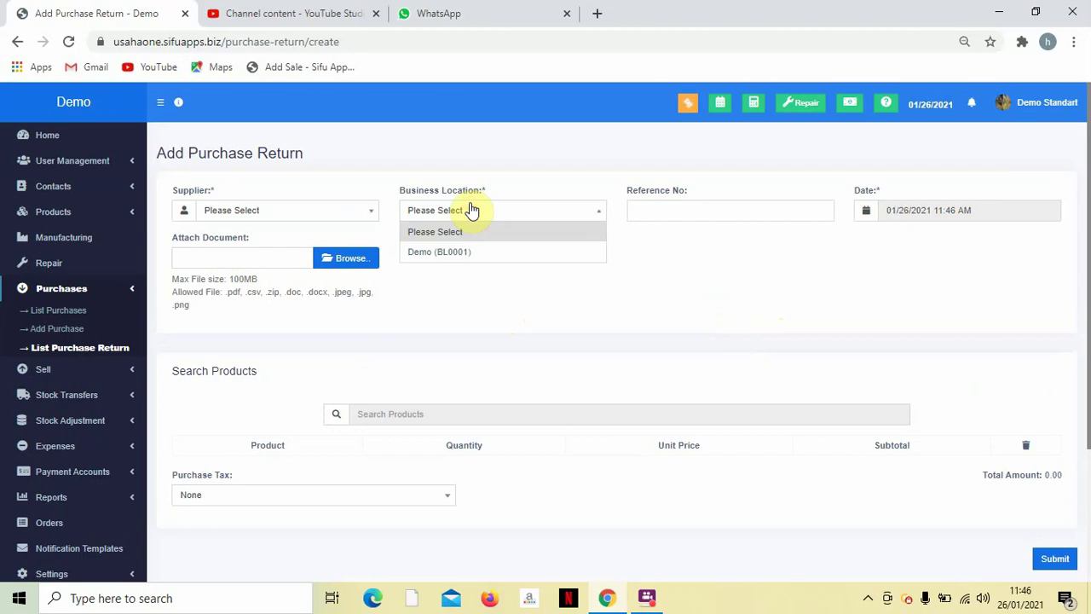
left_click(631, 300)
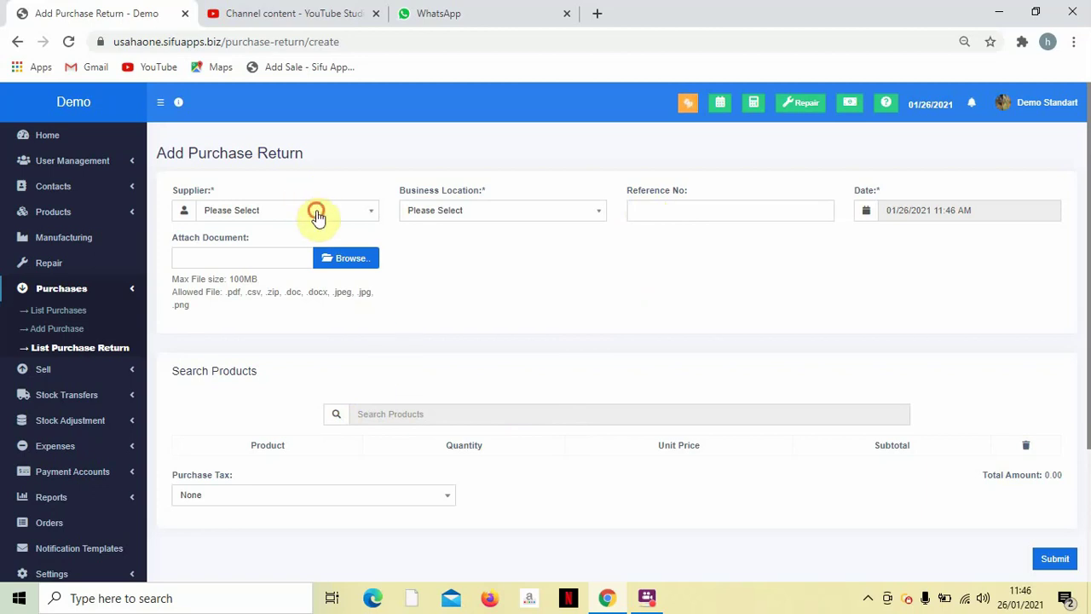
left_click(317, 214)
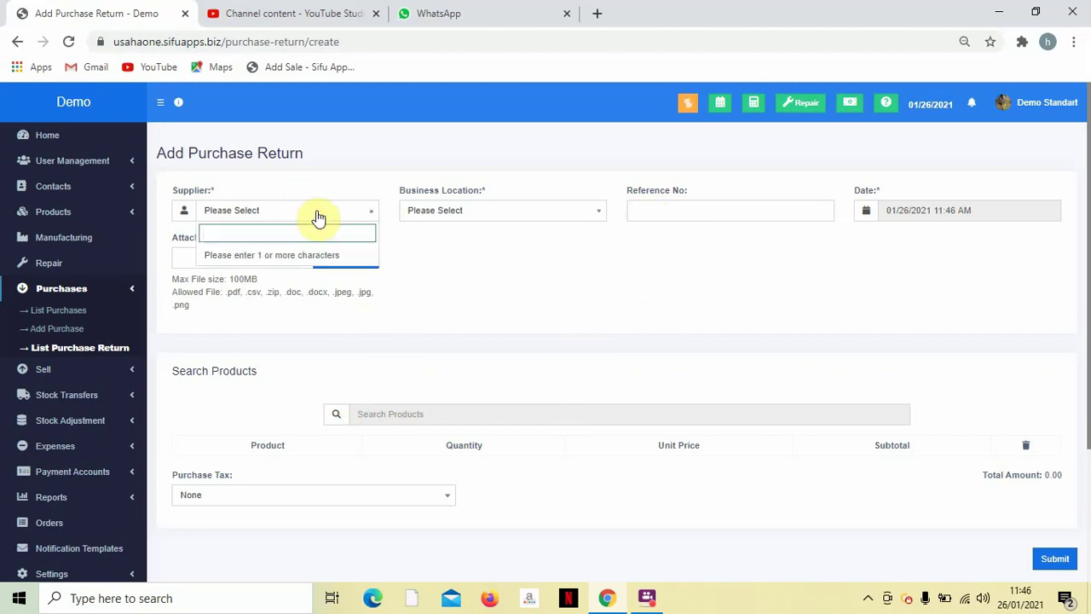
scroll(98, 315, "down", 1)
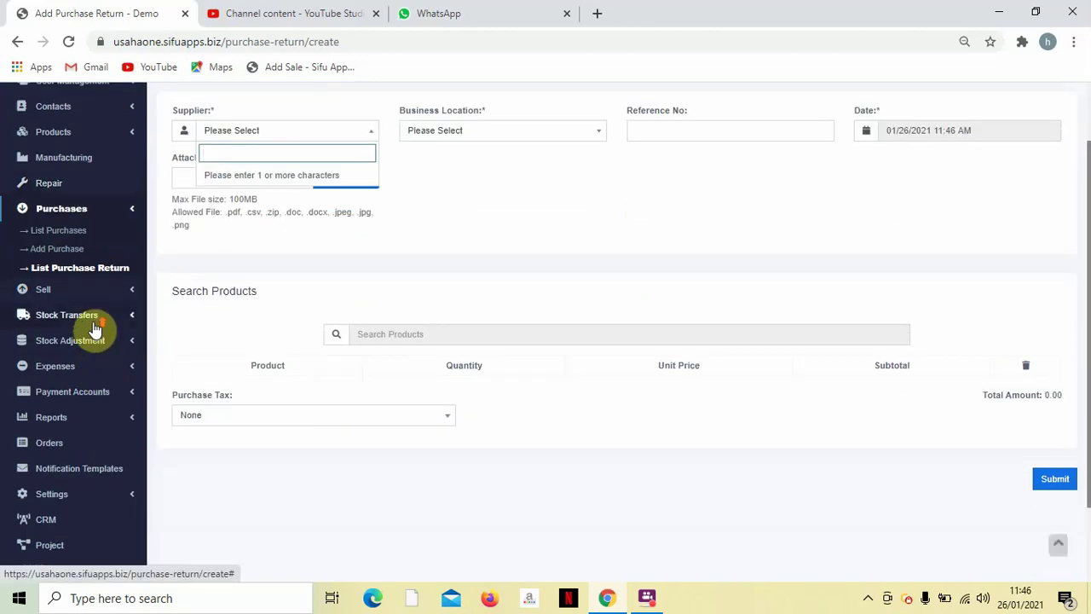
scroll(95, 329, "up", 1)
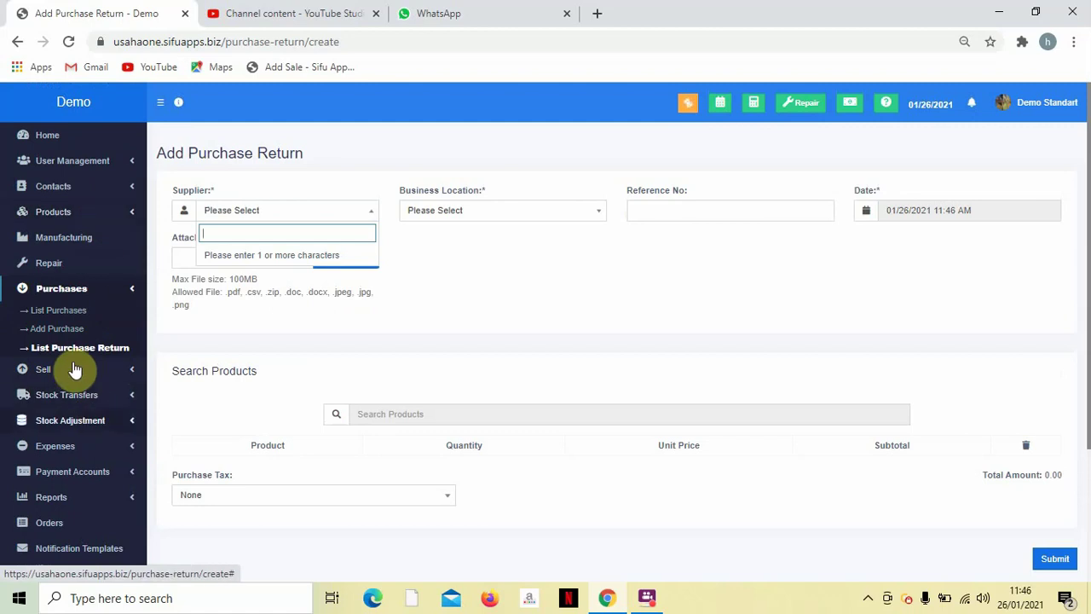
Step: Leave the purchase return form and open the list of all products
left_click(57, 213)
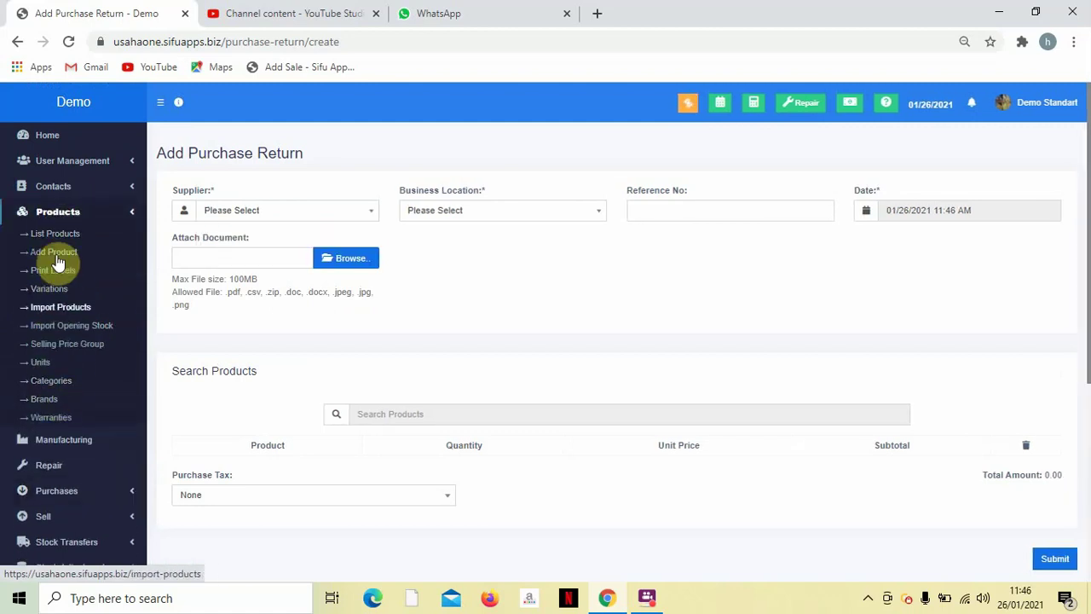
left_click(53, 236)
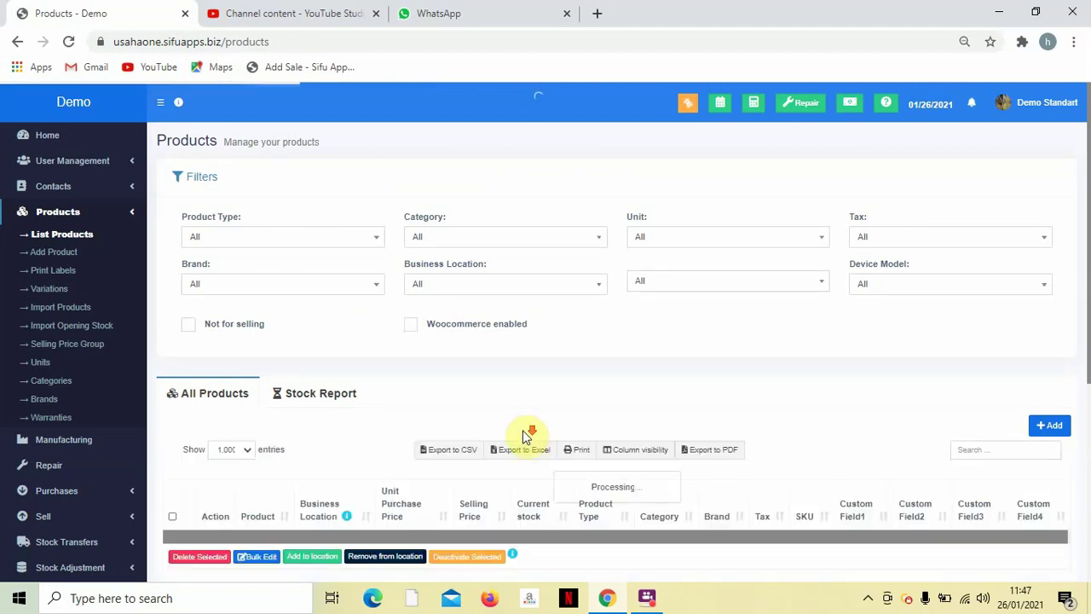
scroll(524, 431, "down", 3)
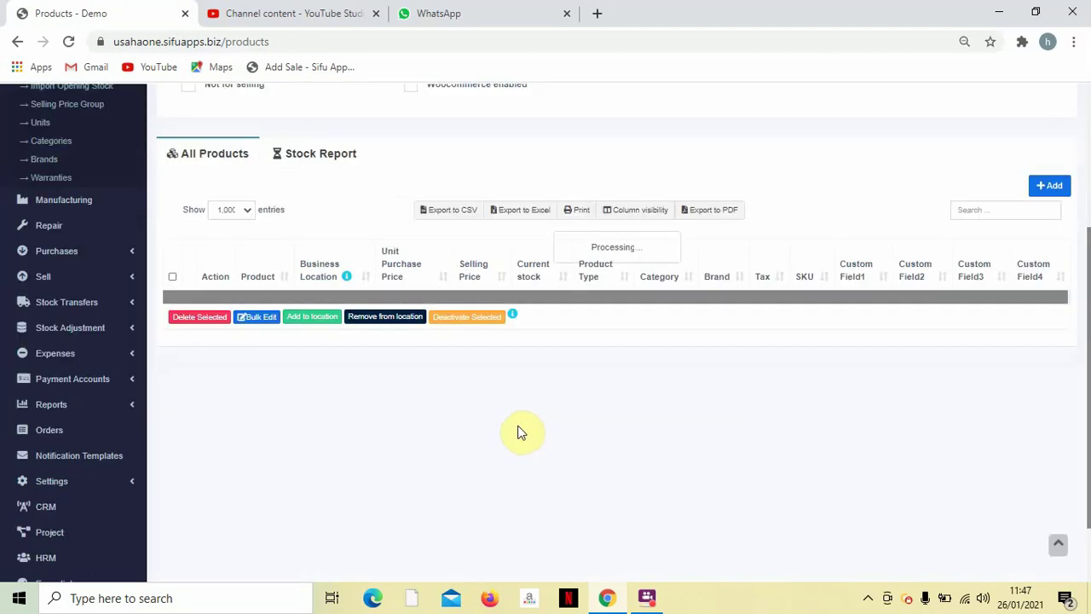
scroll(515, 433, "up", 1)
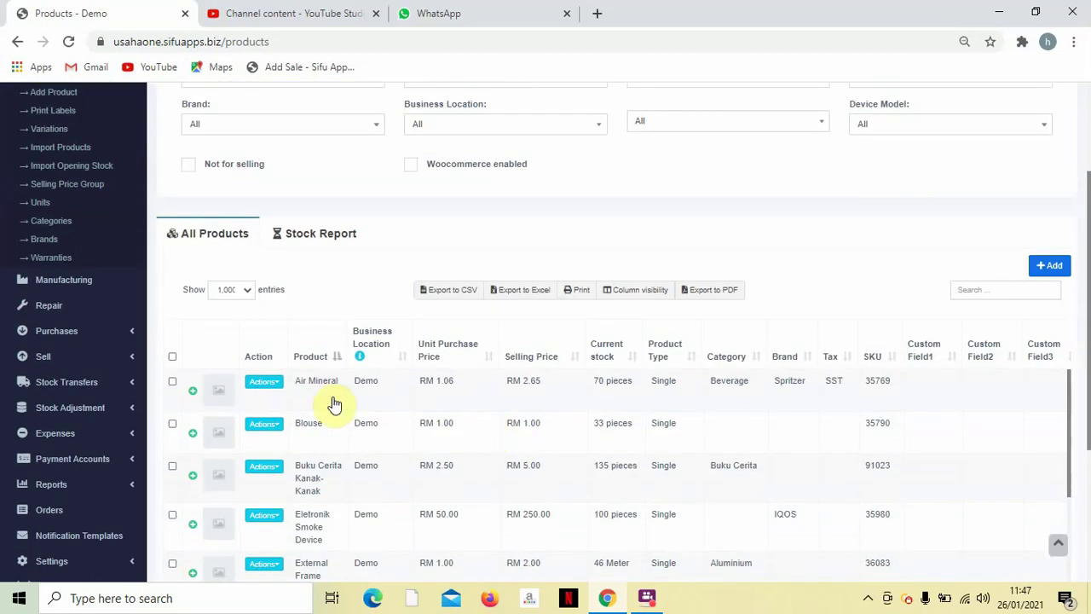
Step: View the Air Mineral product's details, including its prices and rack positions, and close them
left_click(278, 383)
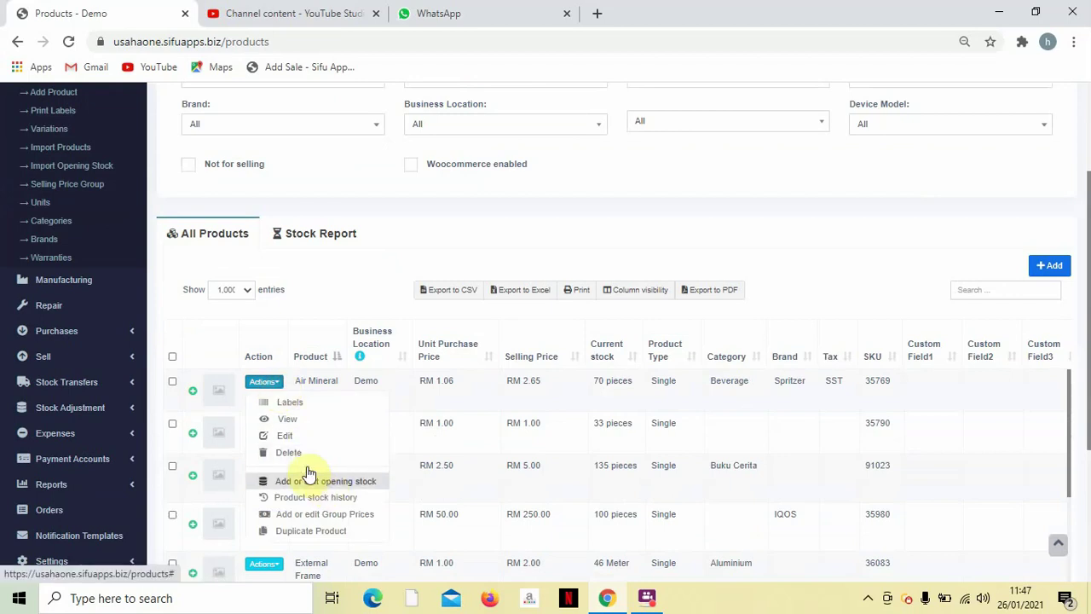
left_click(291, 422)
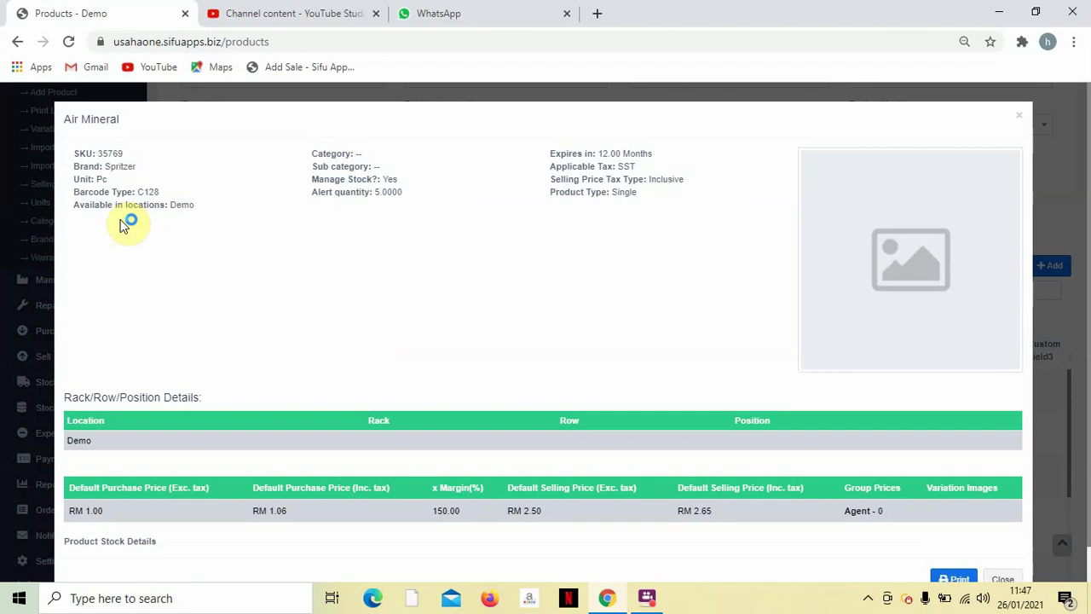
scroll(314, 426, "down", 1)
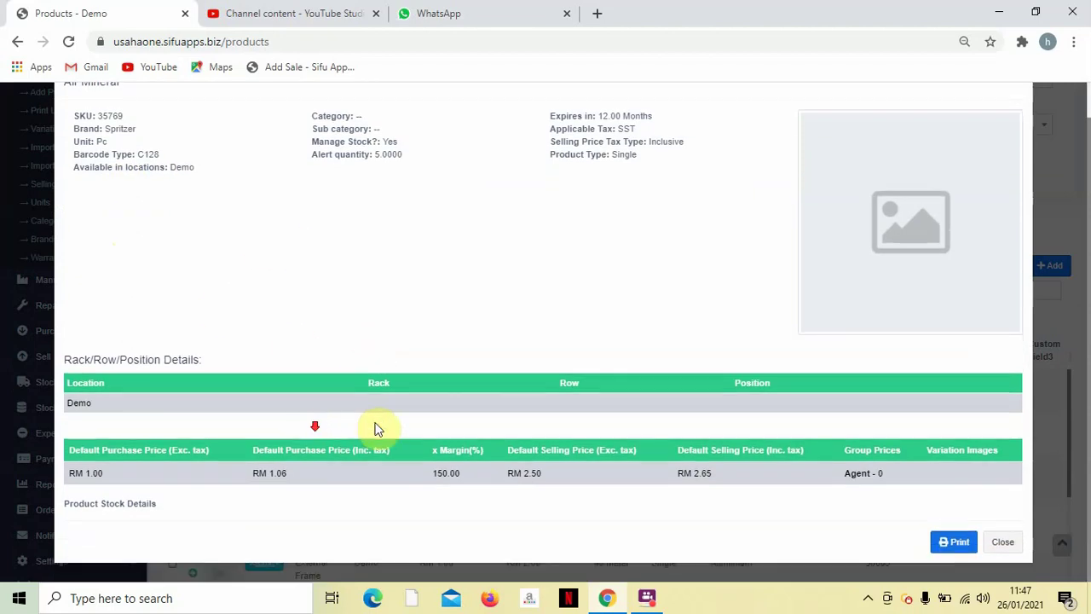
scroll(558, 412, "up", 1)
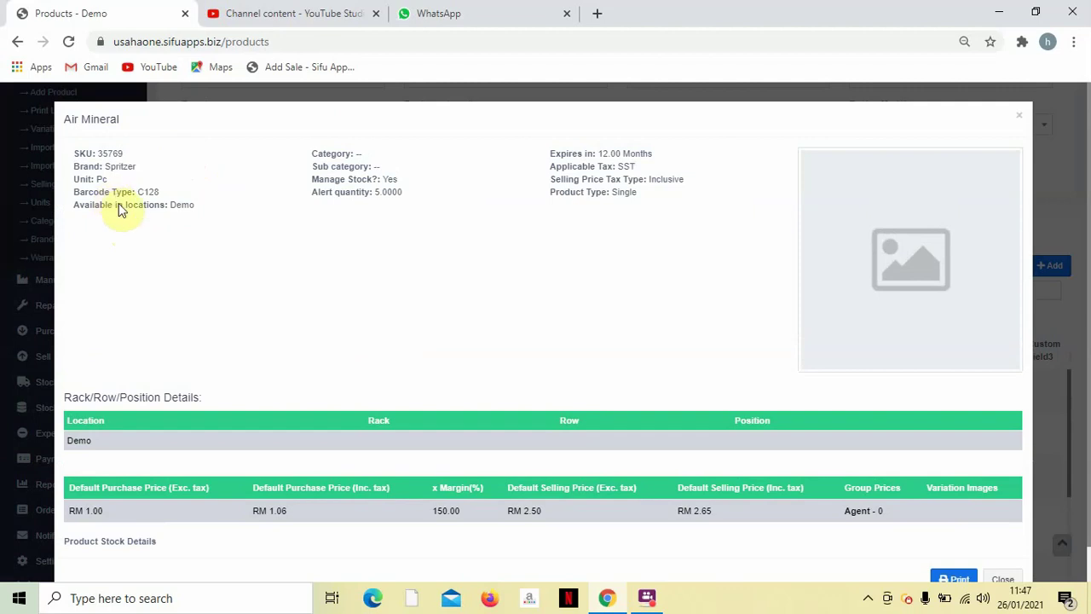
left_click(1020, 121)
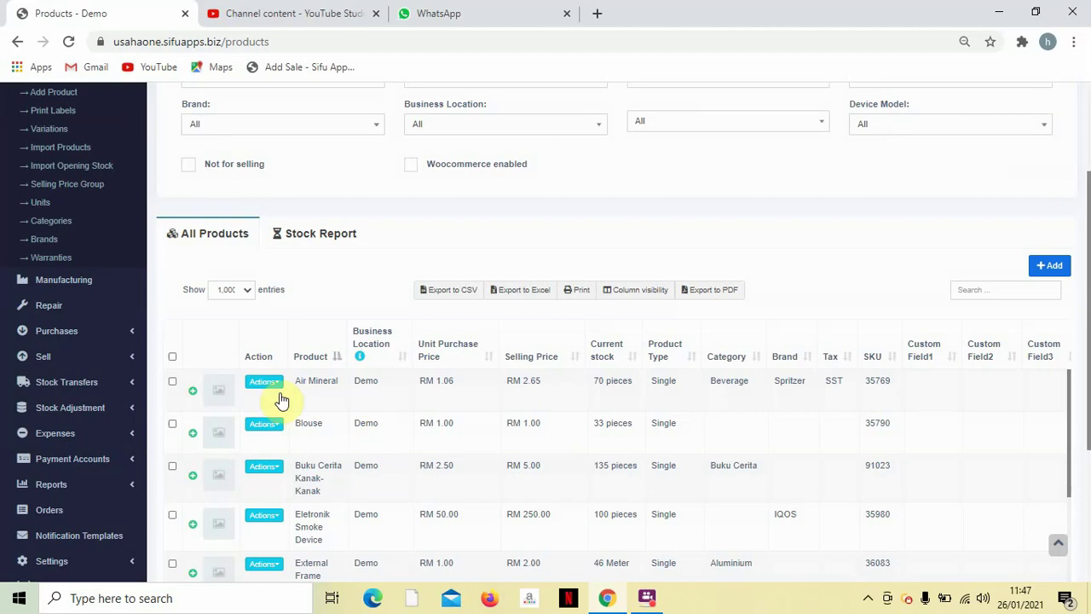
Step: Open the Air Mineral product for editing and look through its product form
left_click(270, 384)
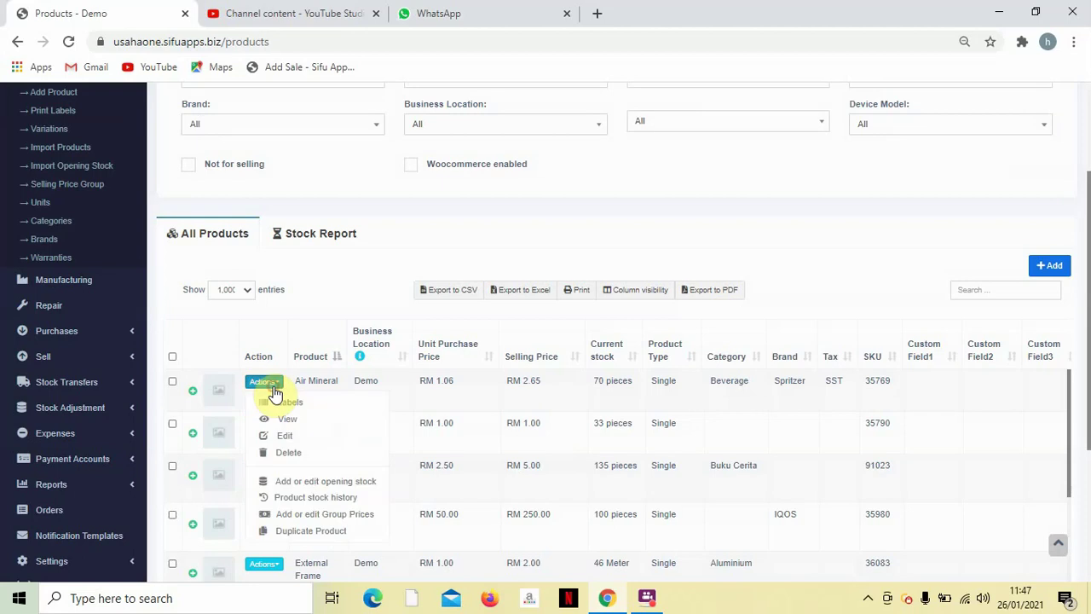
left_click(303, 438)
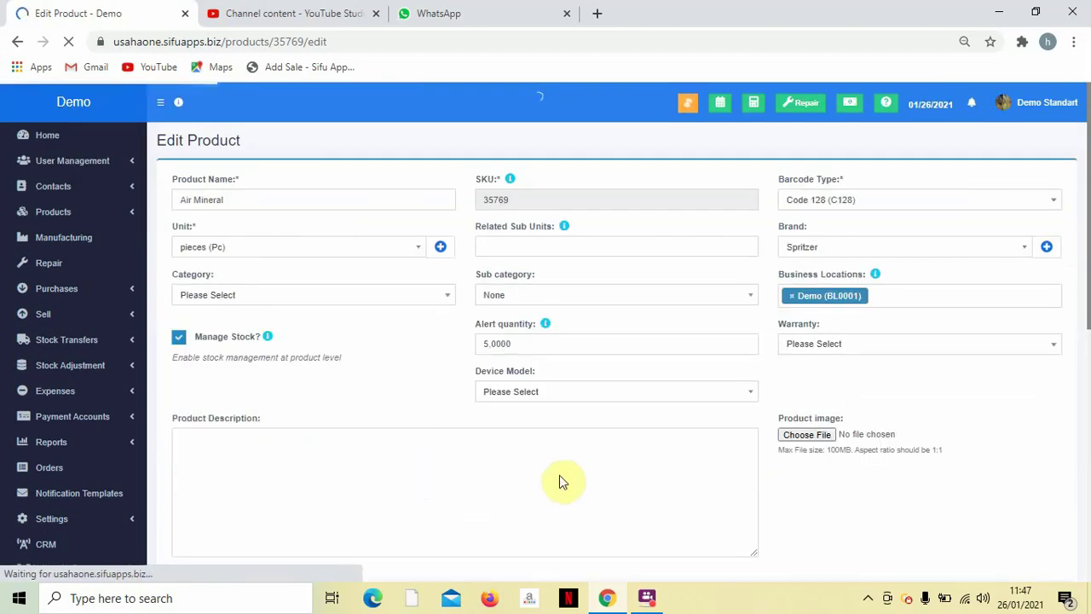
scroll(29, 355, "down", 3)
scroll(25, 336, "up", 2)
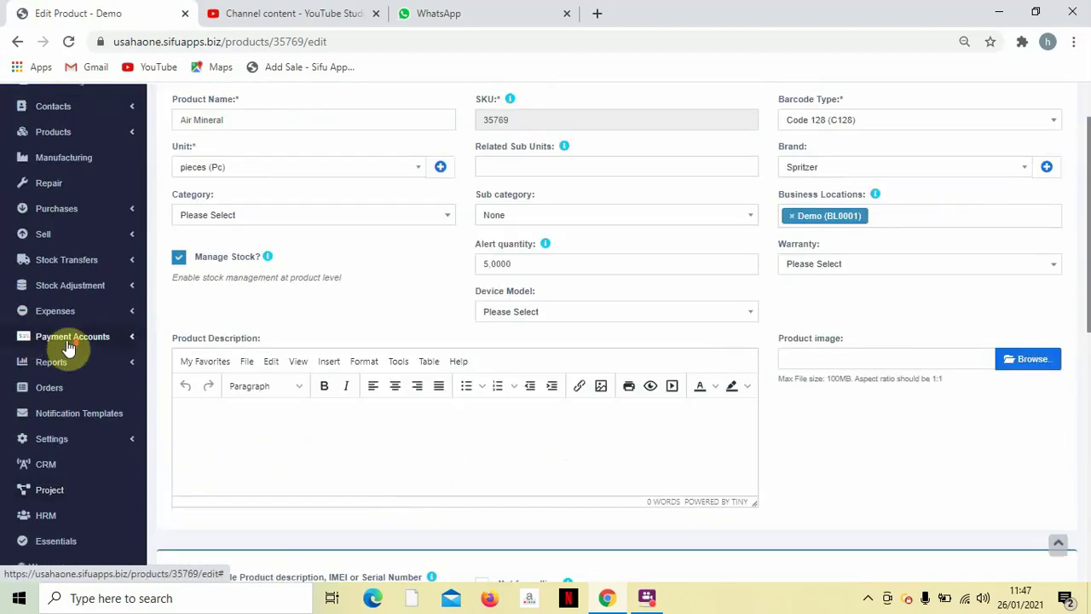
scroll(68, 345, "up", 1)
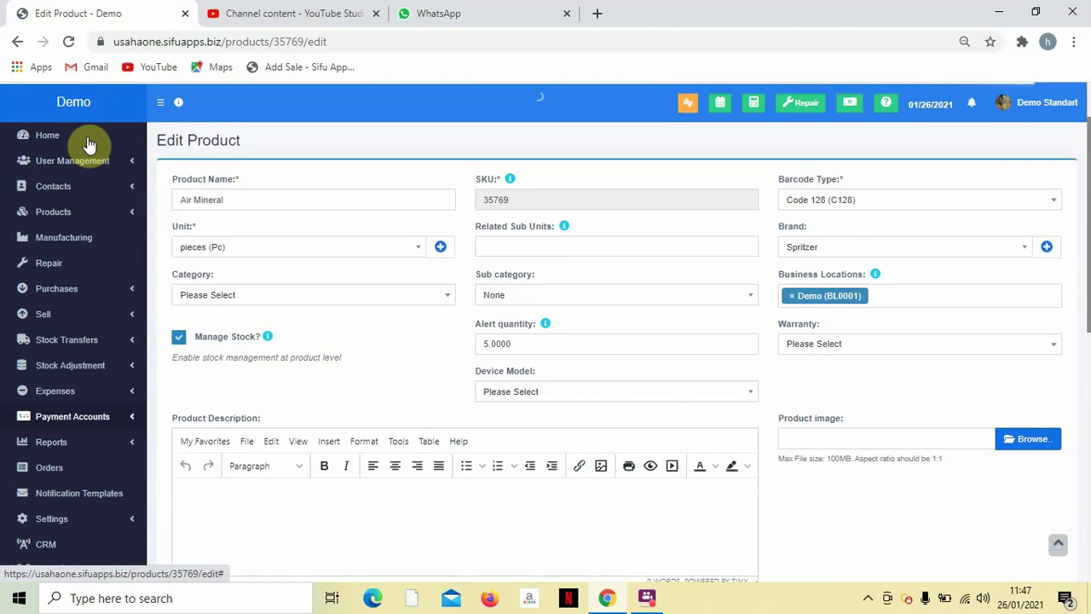
Step: Open the list of purchases, then view and close the details of the purchase dated 01/04/2021
left_click(64, 292)
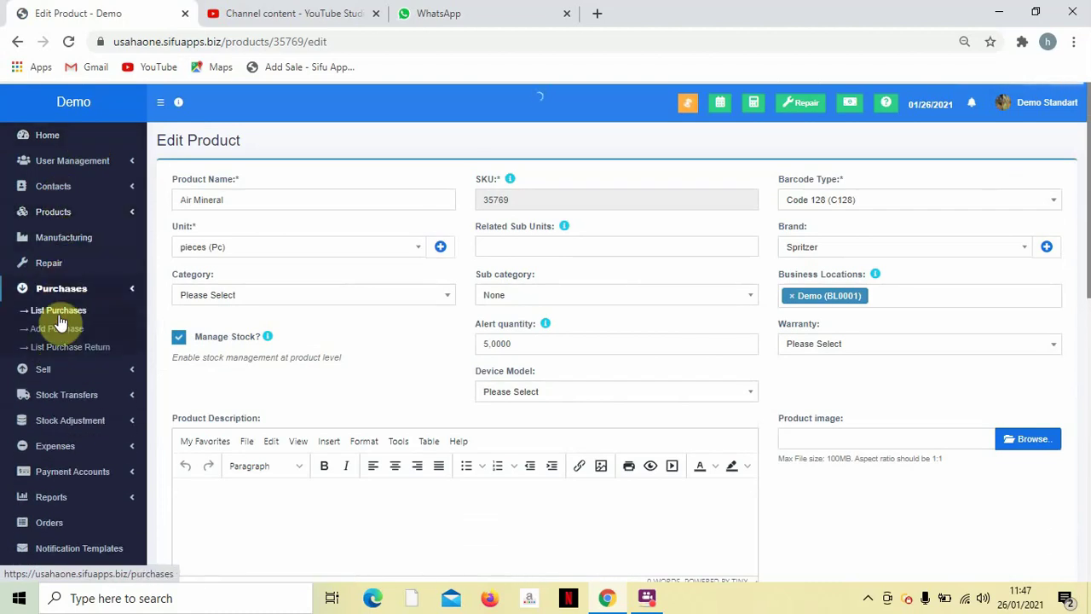
left_click(59, 316)
left_click(618, 132)
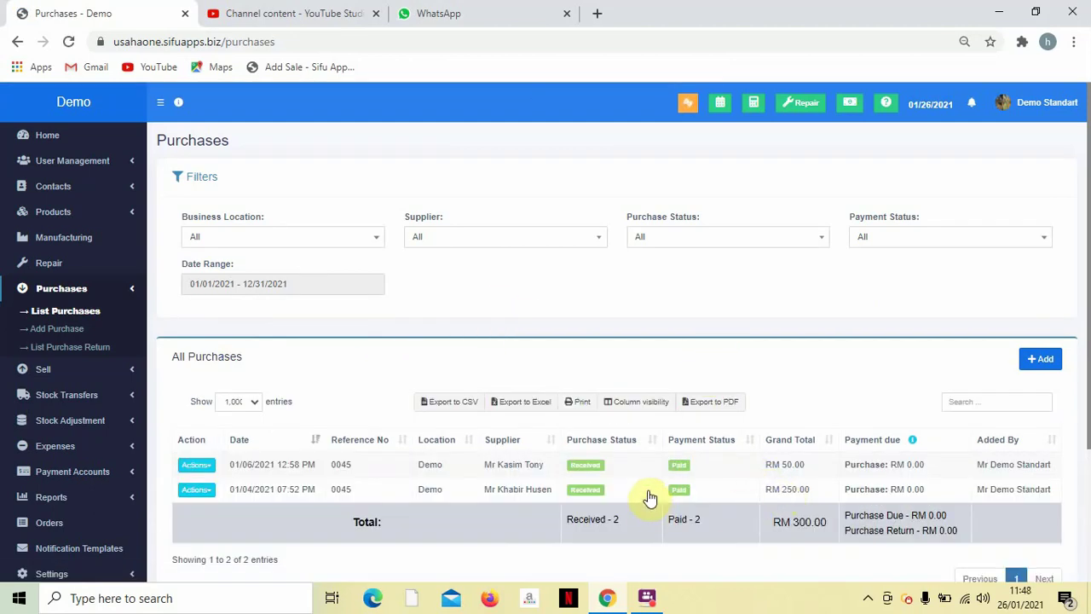
left_click(201, 492)
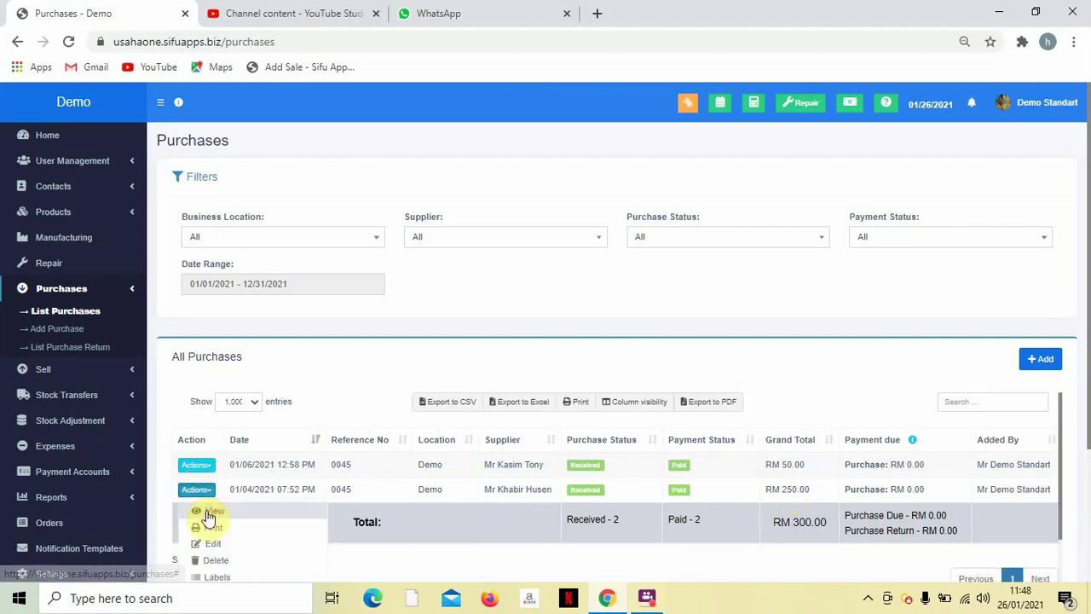
left_click(207, 512)
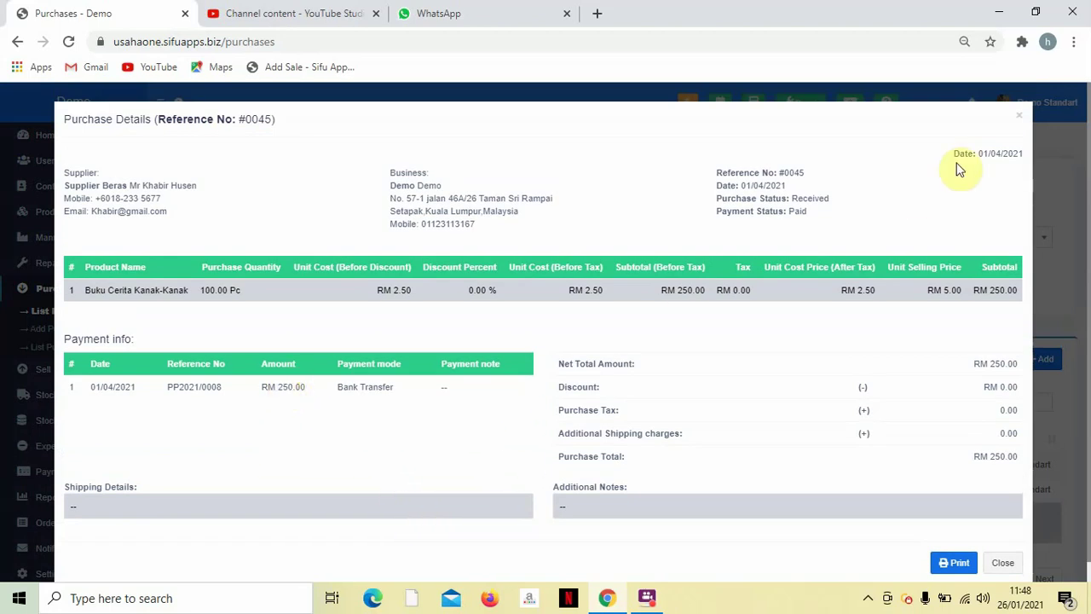
left_click(1018, 114)
Step: View the details of the Air Mineral purchase dated 01/06/2021 and close them
left_click(221, 471)
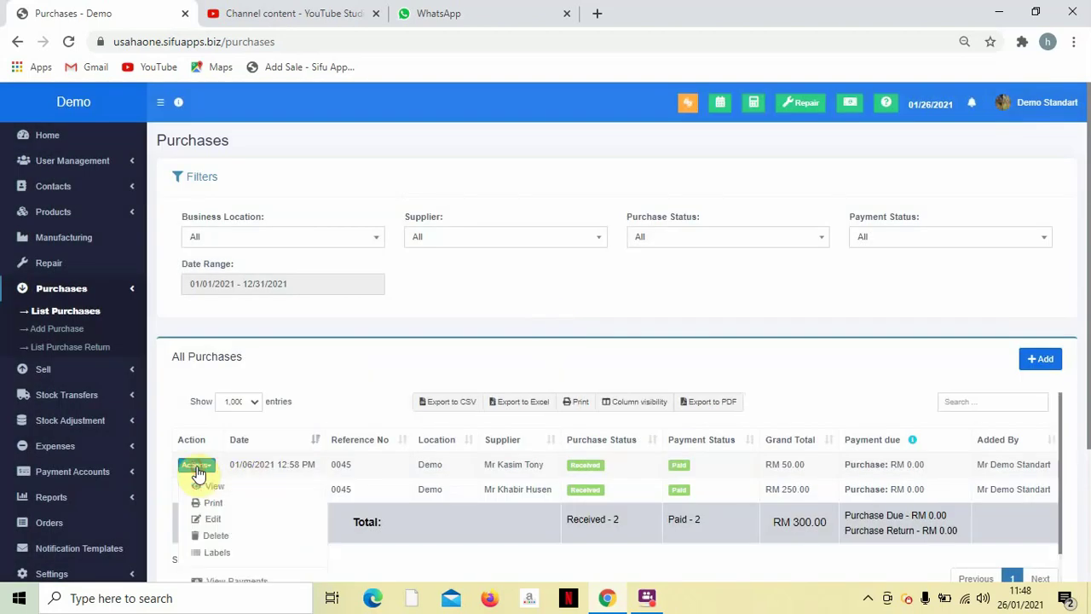
left_click(209, 491)
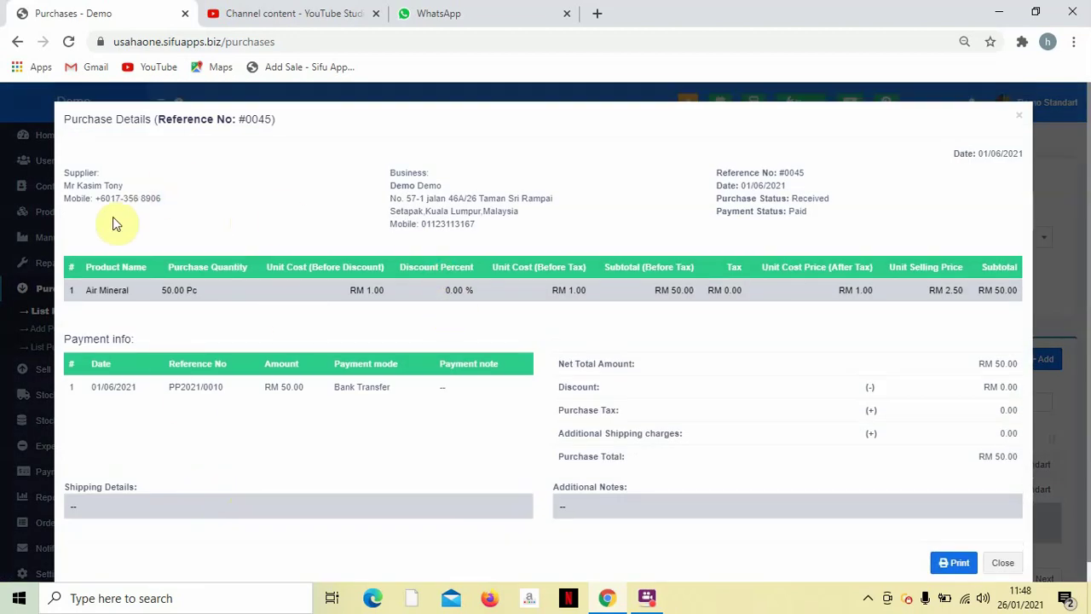
left_click(1018, 116)
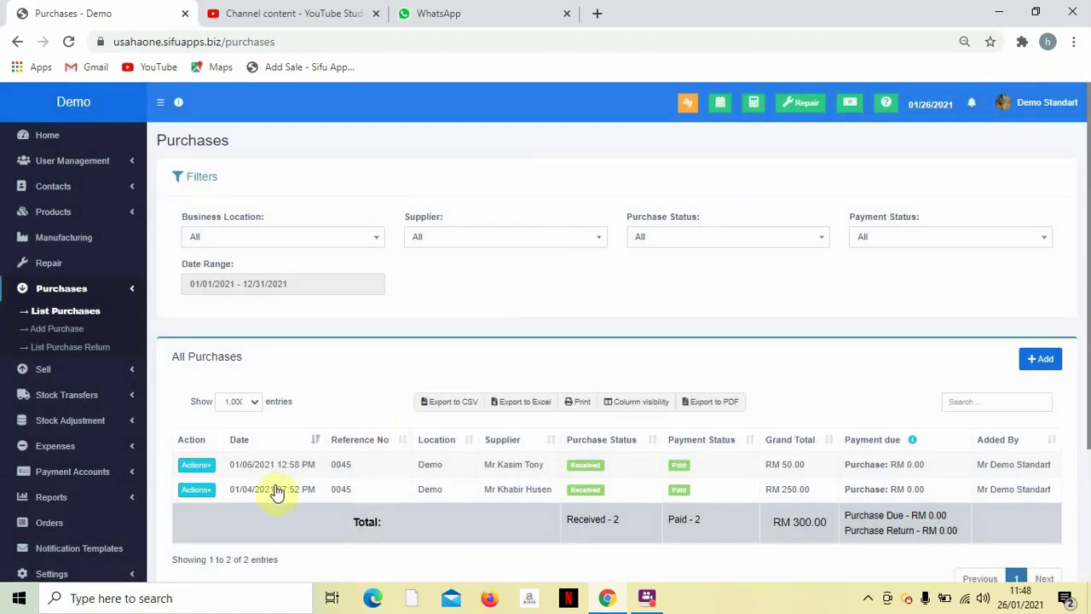
Step: Start a purchase return from the purchase dated 01/06/2021 in the purchases list
left_click(200, 470)
scroll(264, 545, "down", 1)
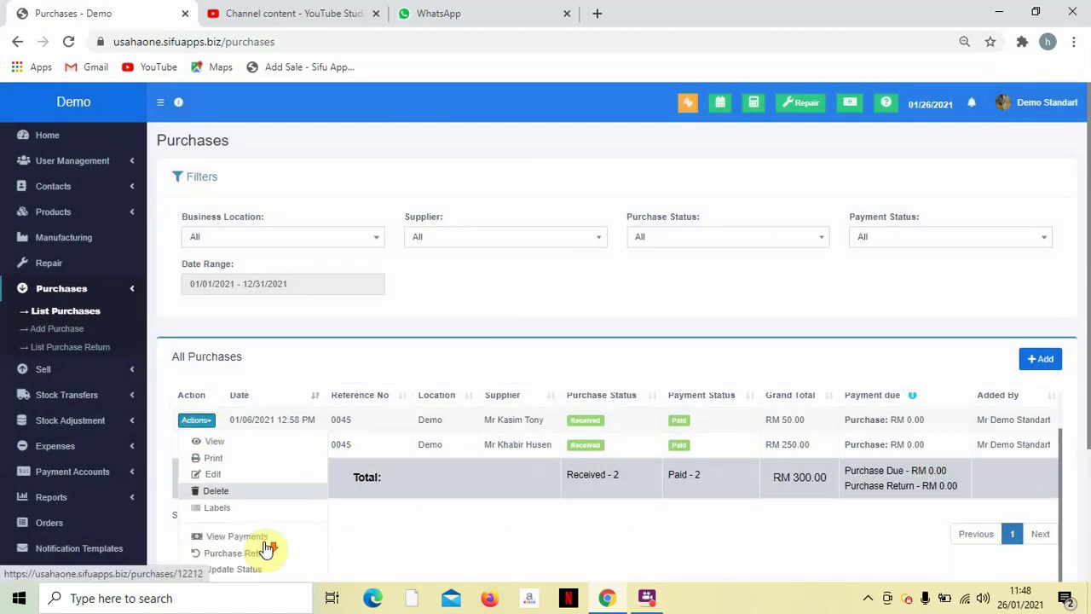
scroll(271, 571, "down", 1)
left_click(252, 468)
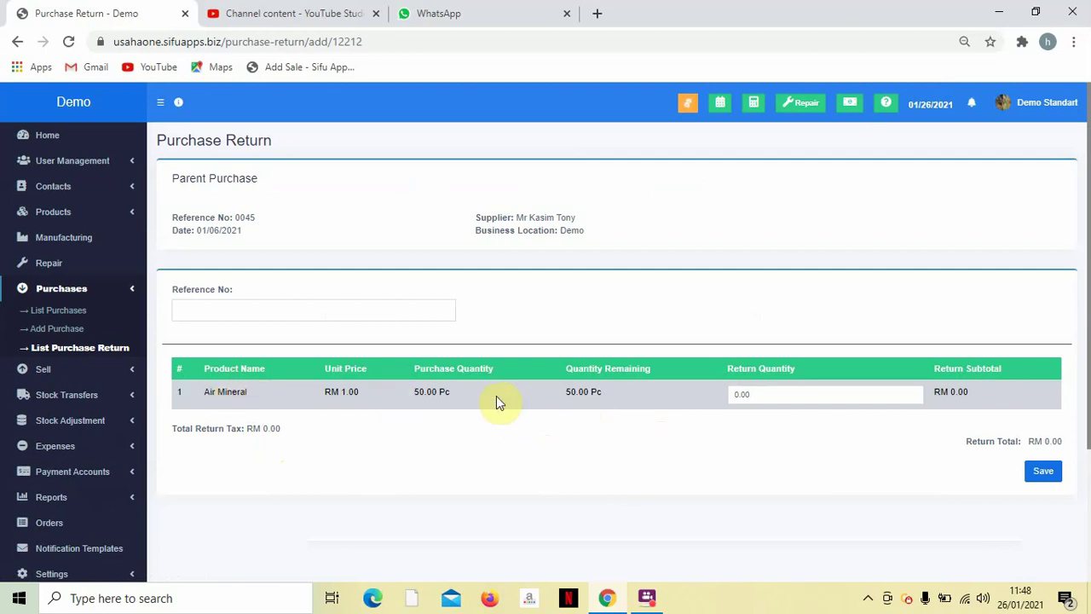
Step: Set the return quantity of Air Mineral to 25 and save the purchase return
left_click(770, 394)
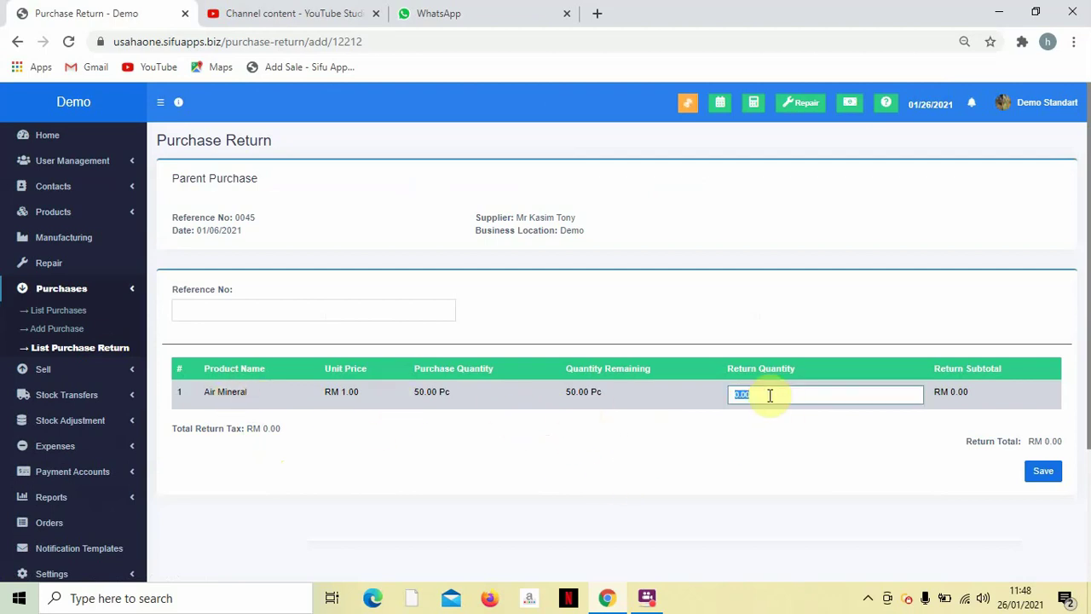
type("25")
left_click(772, 473)
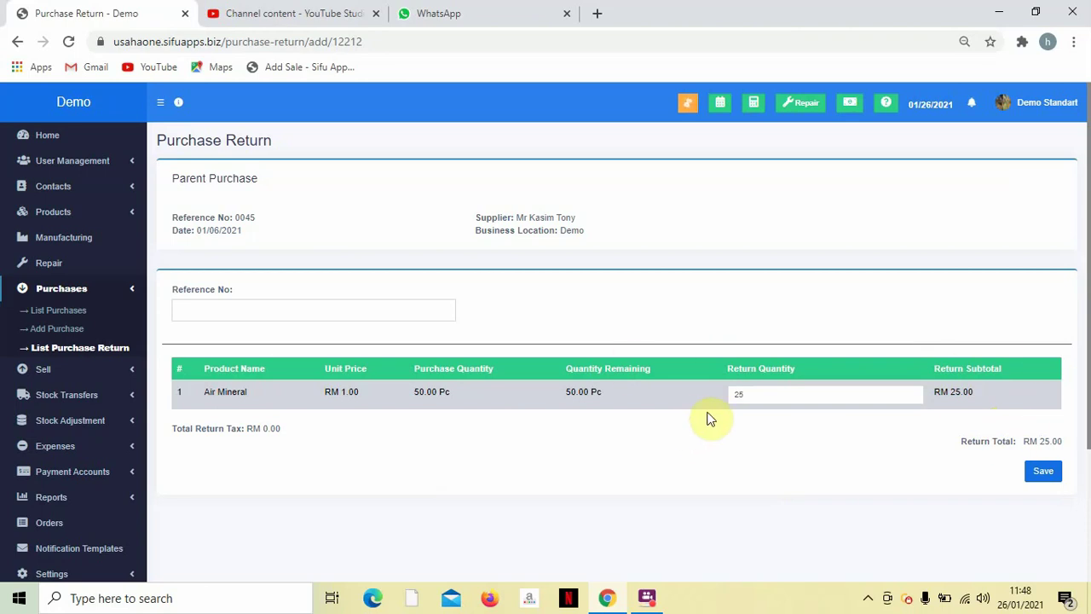
left_click(1046, 472)
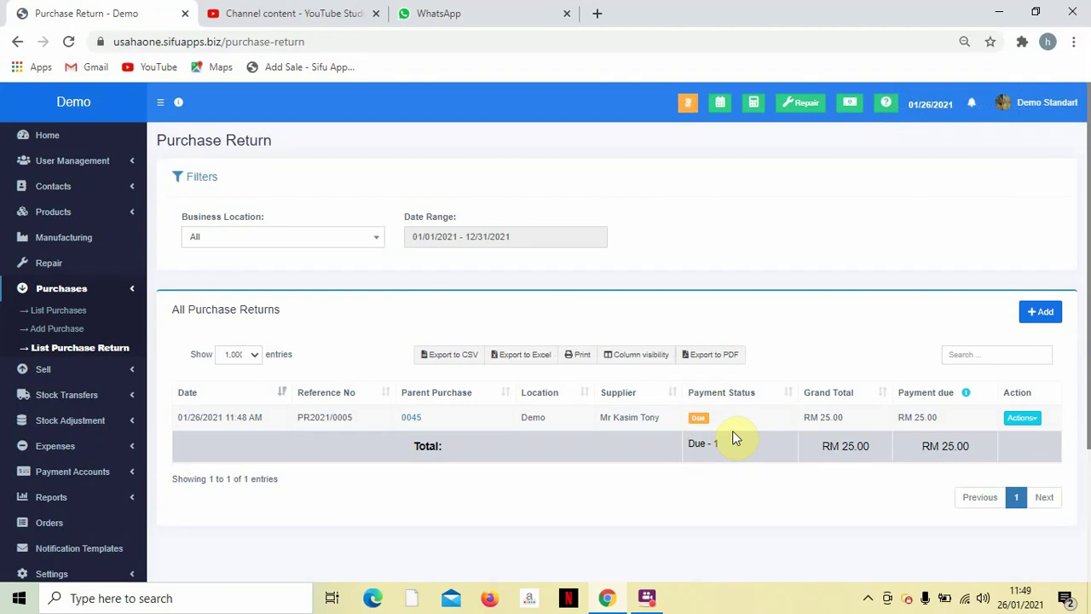
Step: View the payments of the new purchase return from its payment status and close them without adding one
left_click(698, 421)
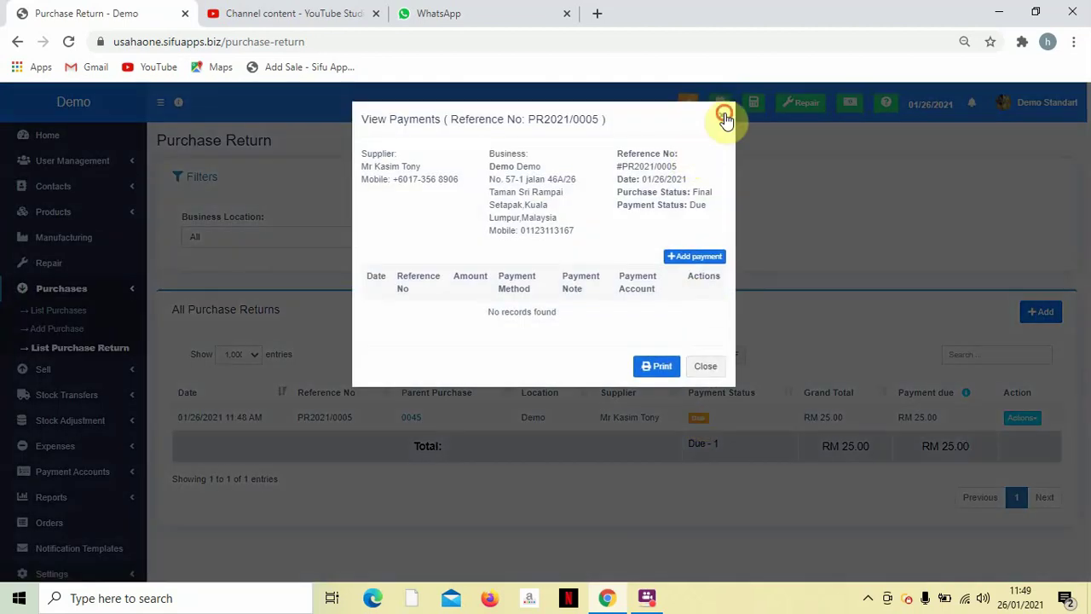
left_click(724, 117)
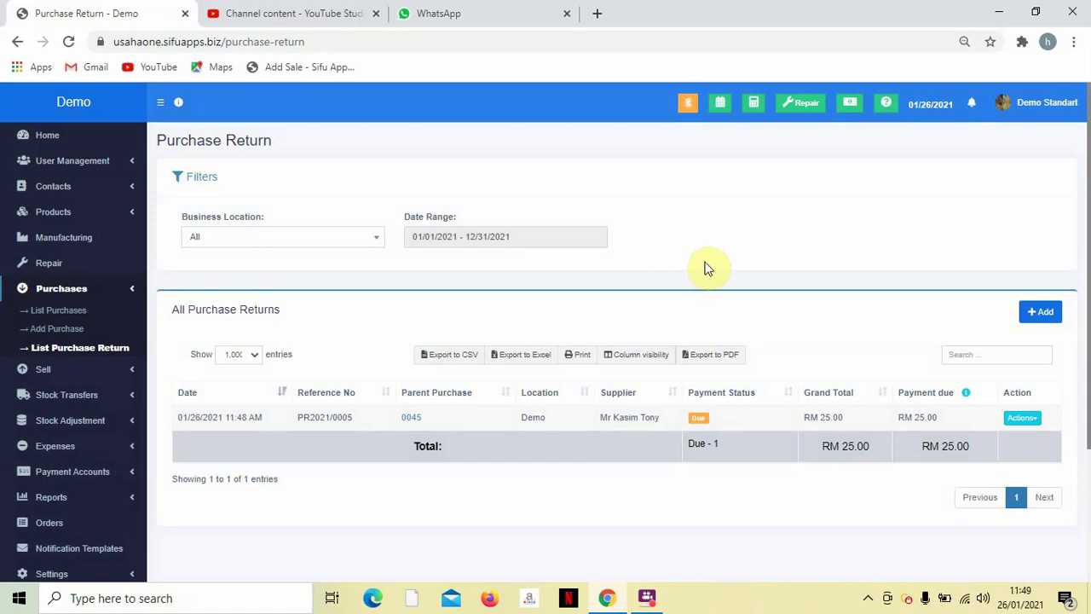
left_click(118, 368)
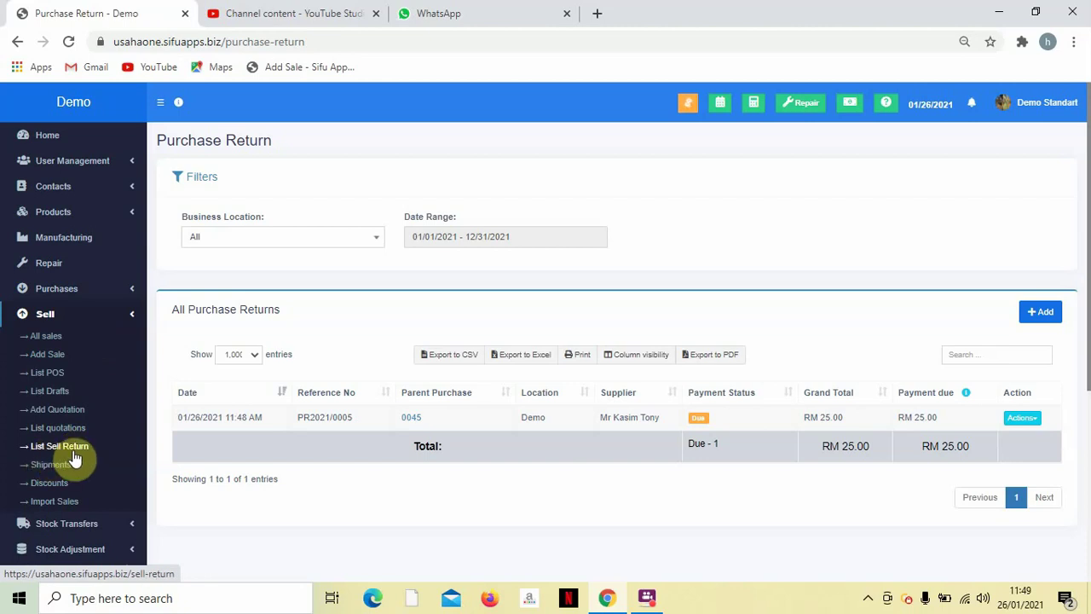
left_click(87, 292)
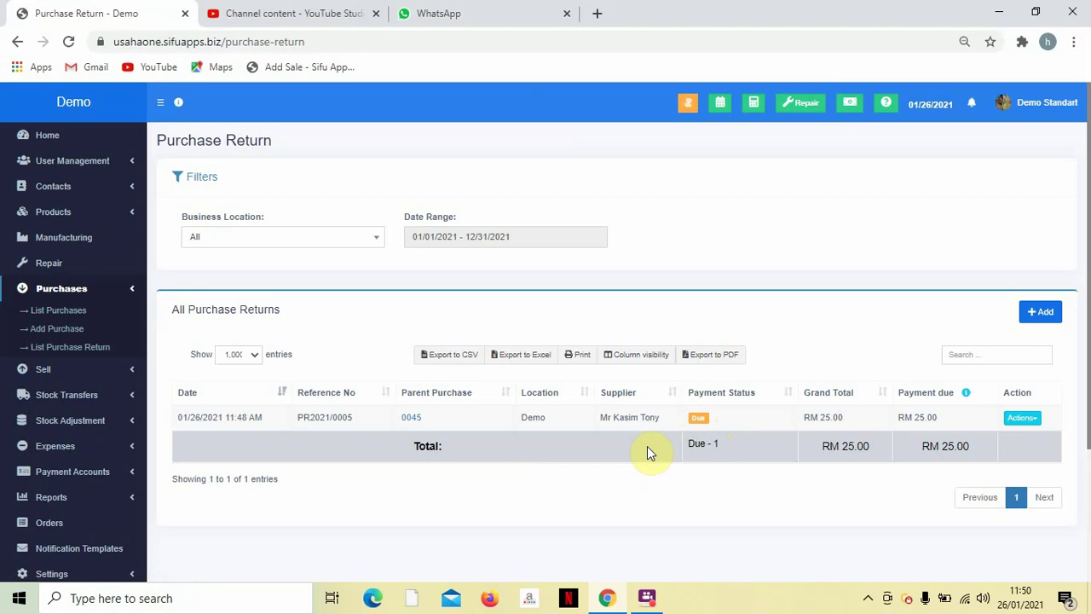
left_click(646, 597)
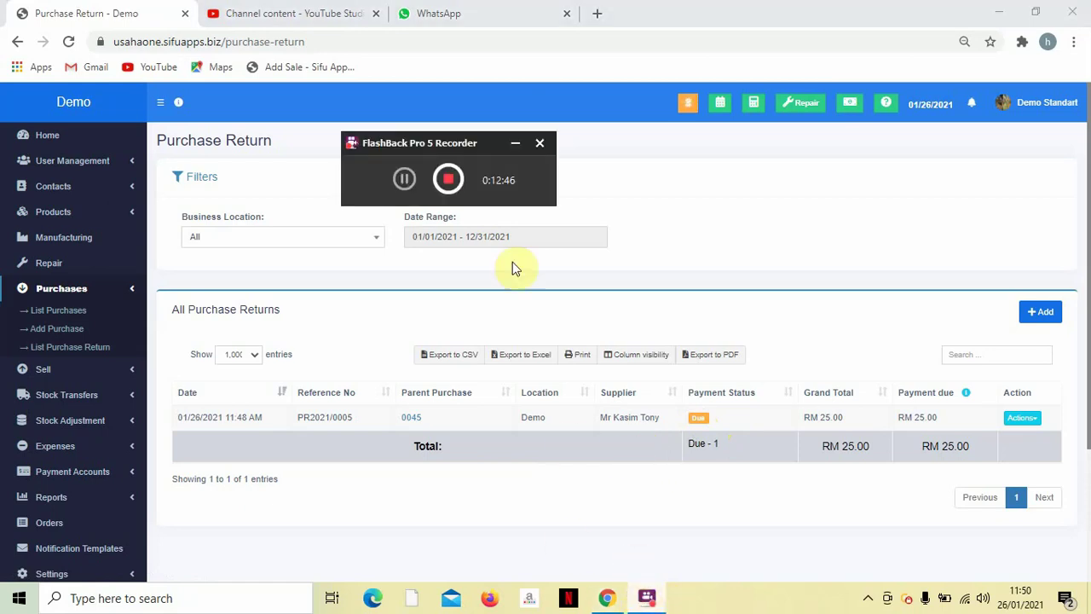